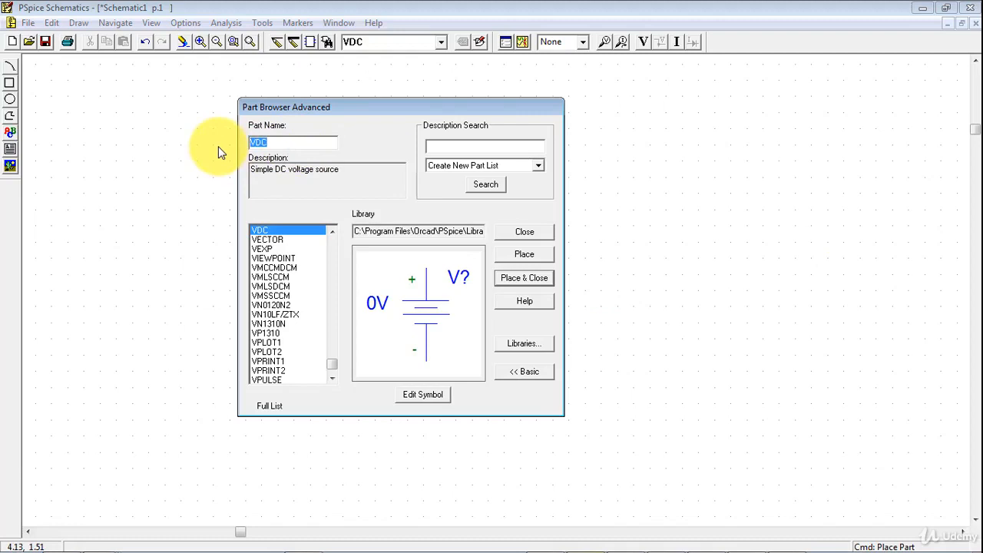
- Find the resistor part R in the part library and place one on the empty schematic
{"action": "type", "text": "r"}
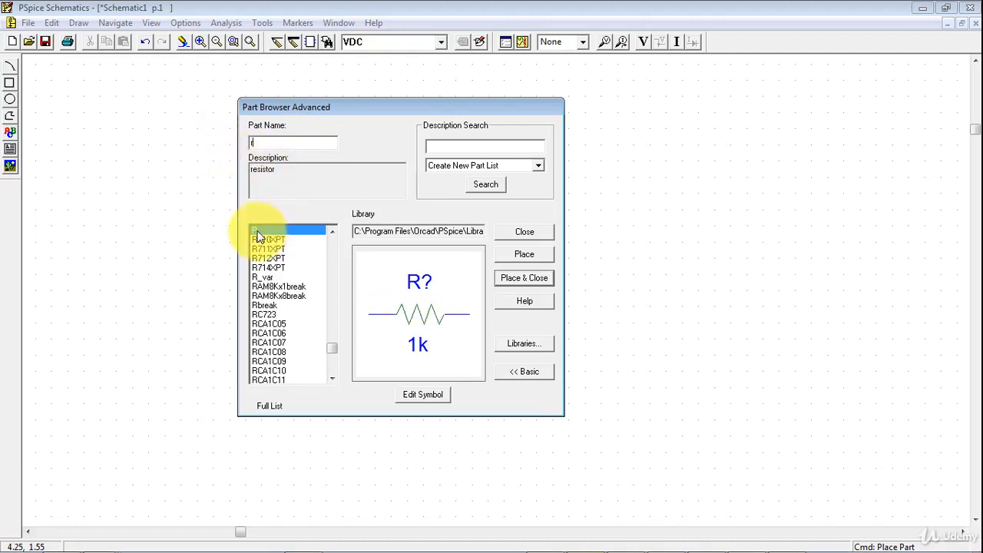
{"action": "left_click", "coordinate": [257, 233]}
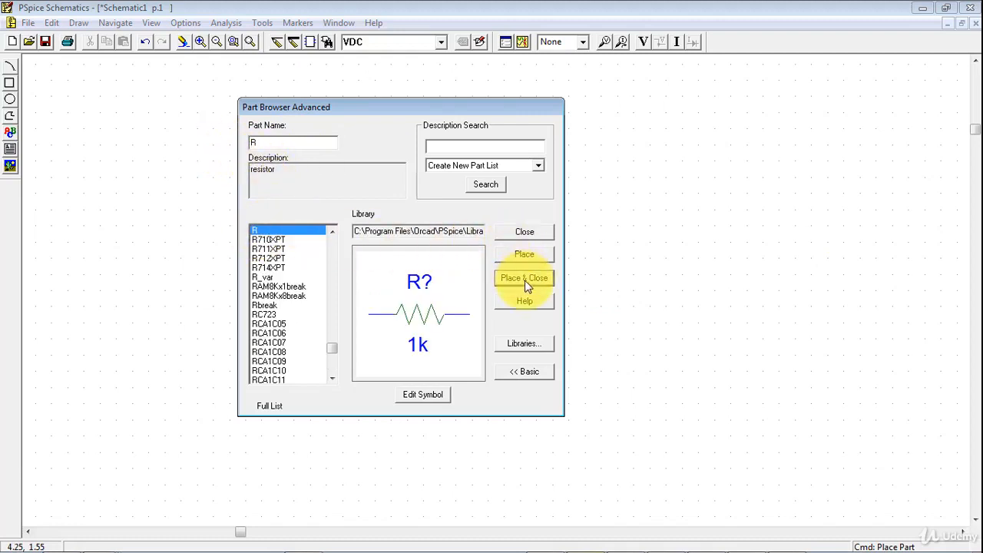
{"action": "left_click", "coordinate": [524, 254]}
{"action": "left_click", "coordinate": [642, 164]}
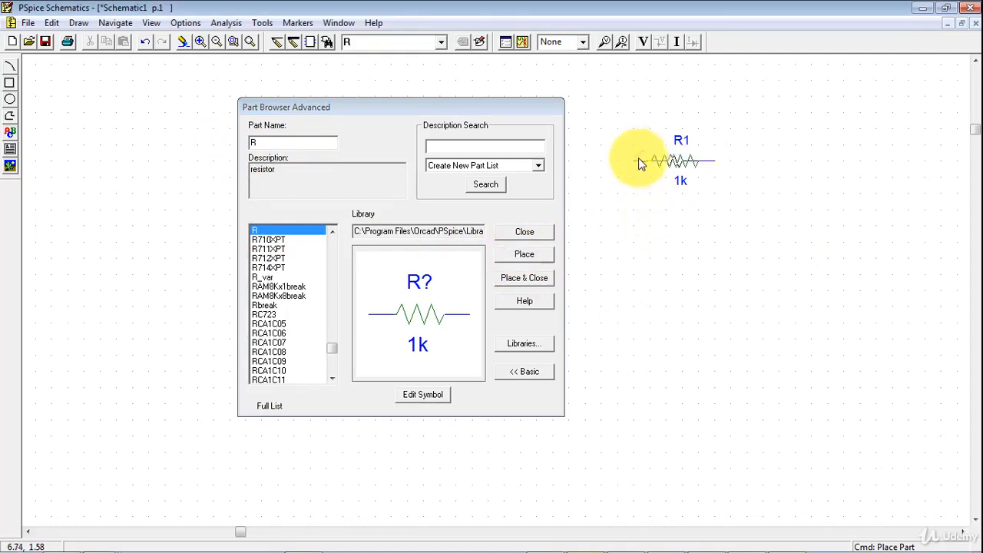
- Place a capacitor, part C, just left of the resistor on the same row and end its placement
{"action": "left_click_drag", "start_coordinate": [286, 146], "coordinate": [214, 147]}
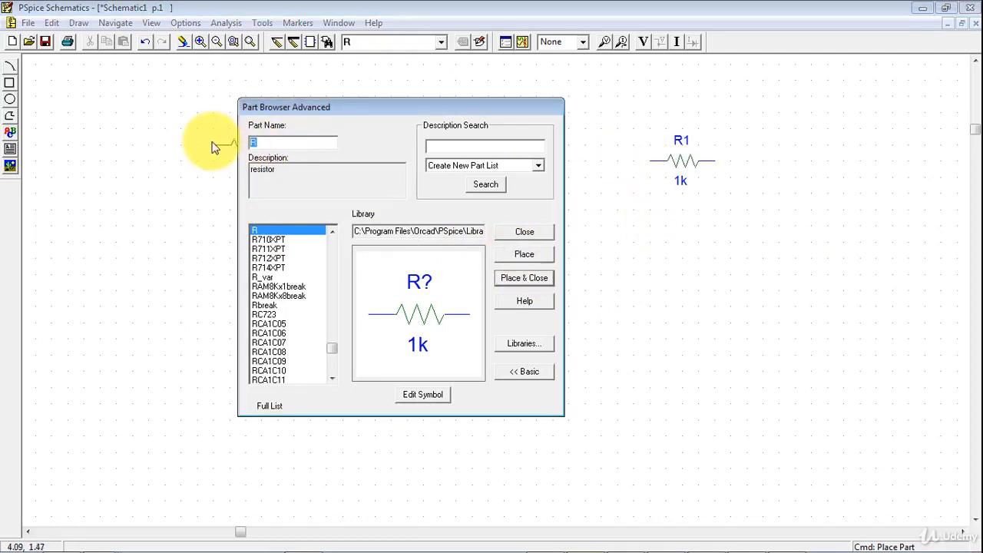
{"action": "type", "text": "c"}
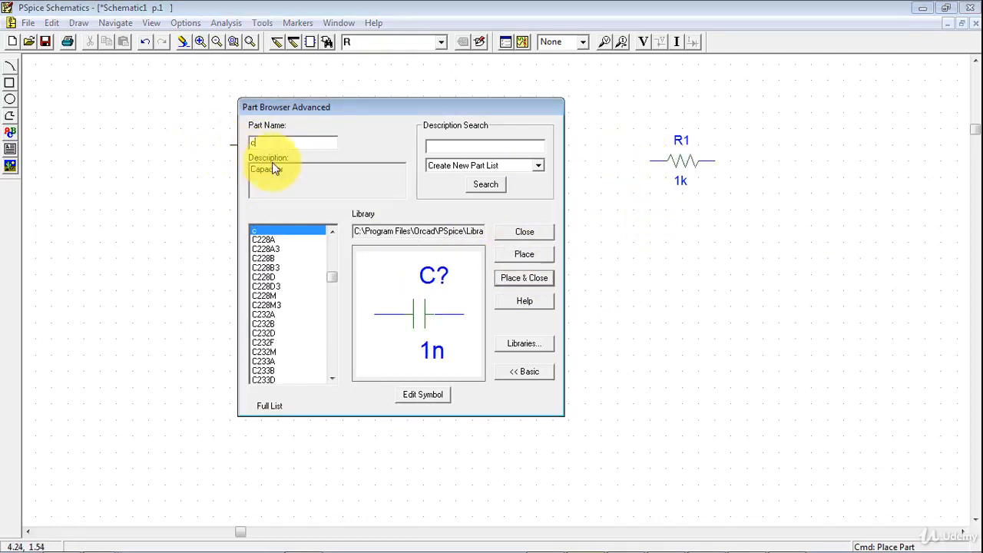
{"action": "left_click", "coordinate": [523, 278]}
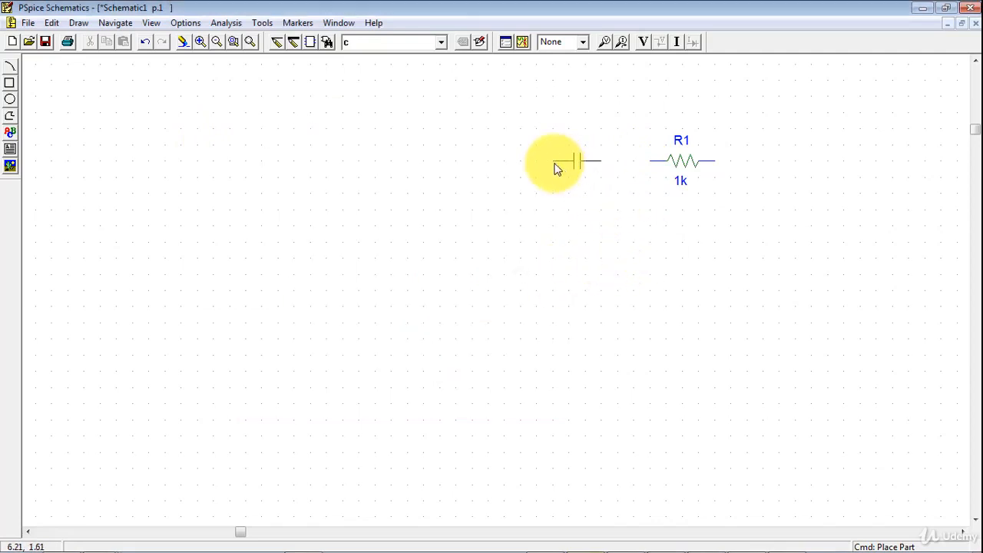
{"action": "left_click", "coordinate": [557, 169]}
{"action": "right_click", "coordinate": [200, 109]}
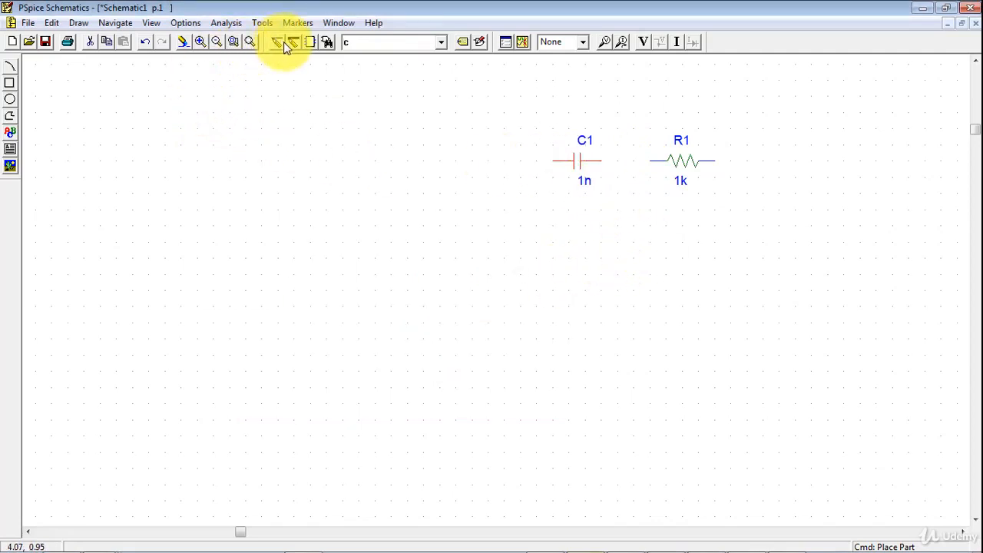
- Place an inductor, part L, below the resistor, aligned with the resistor's left end
{"action": "left_click", "coordinate": [326, 43]}
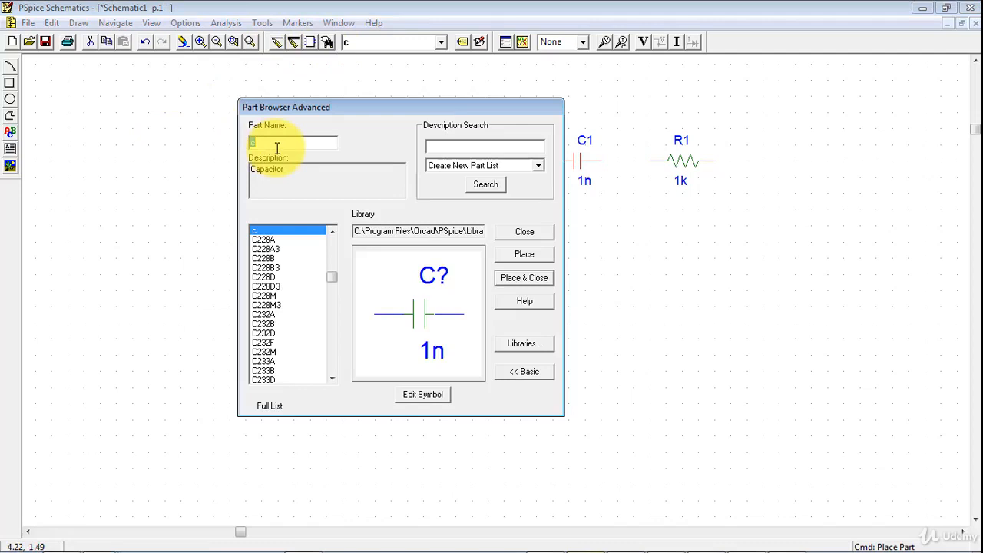
{"action": "type", "text": "l"}
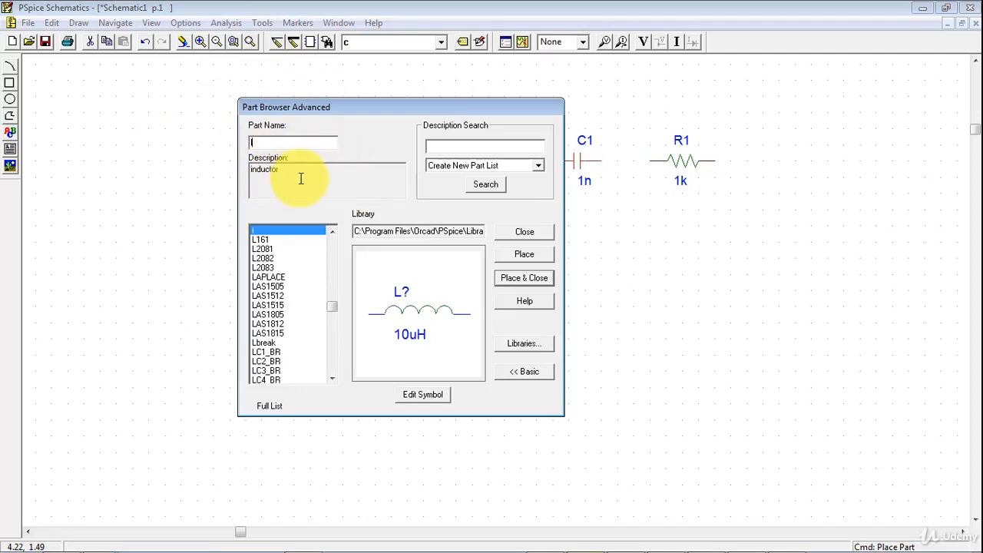
{"action": "left_click", "coordinate": [522, 258]}
{"action": "left_click", "coordinate": [650, 241]}
- Place a simple AC voltage source, part VAC, below the inductor's left end
{"action": "left_click", "coordinate": [270, 145]}
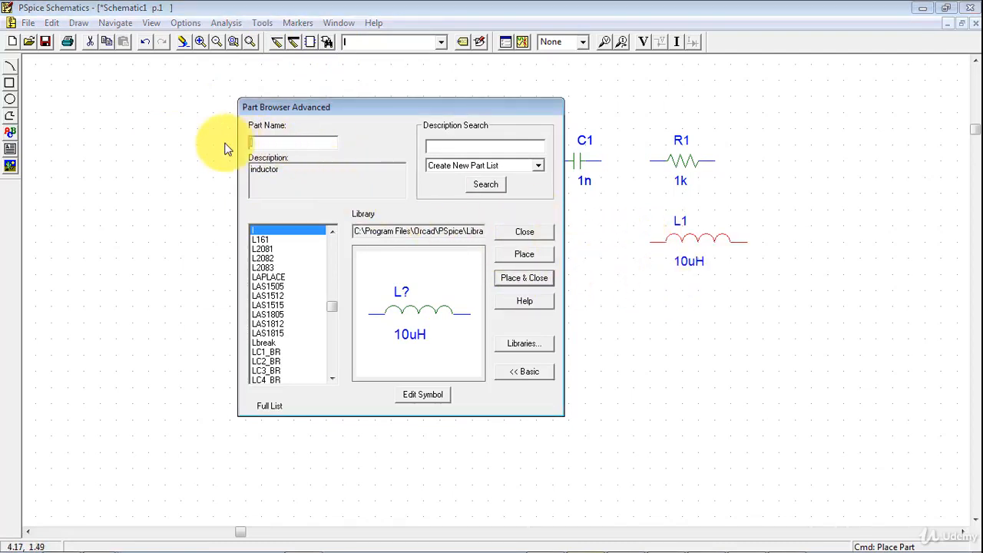
{"action": "type", "text": "vac"}
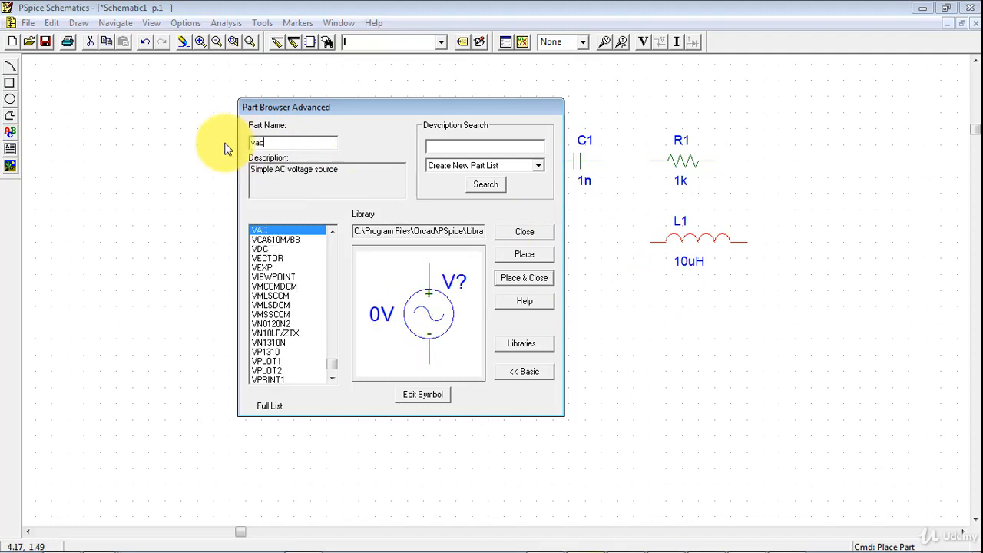
{"action": "left_click", "coordinate": [261, 230]}
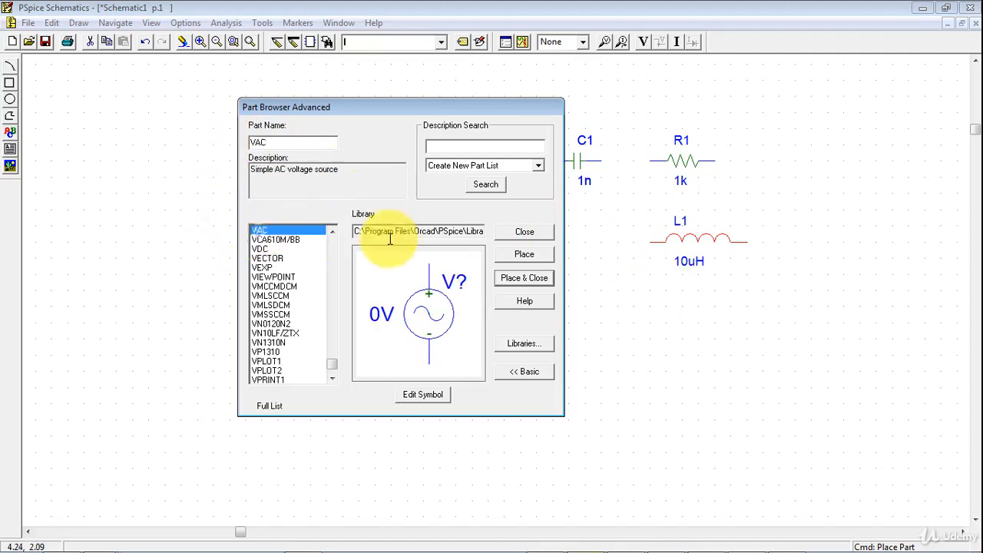
{"action": "left_click", "coordinate": [535, 261]}
{"action": "left_click", "coordinate": [650, 338]}
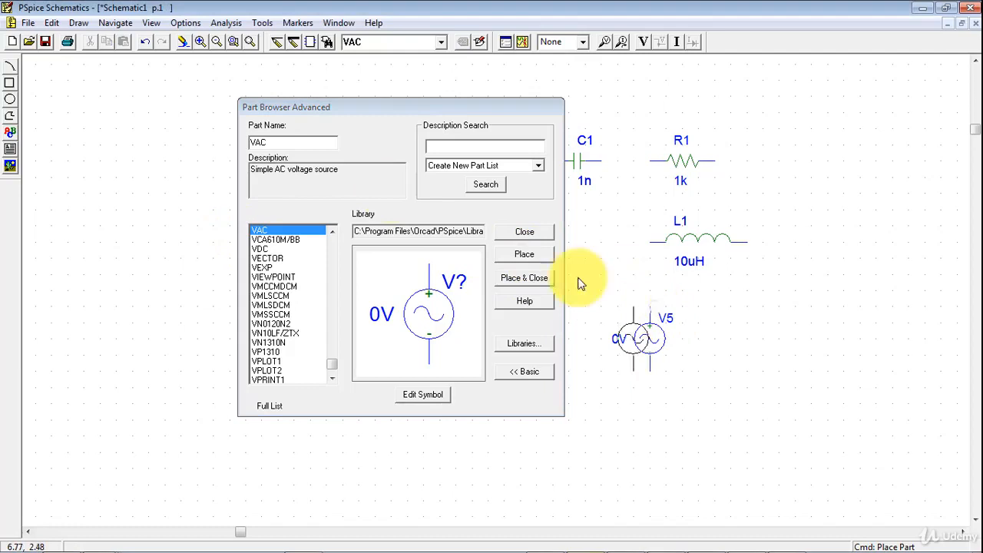
- Place a simple DC voltage source, part VDC, to the right of the AC source
{"action": "left_click", "coordinate": [268, 144]}
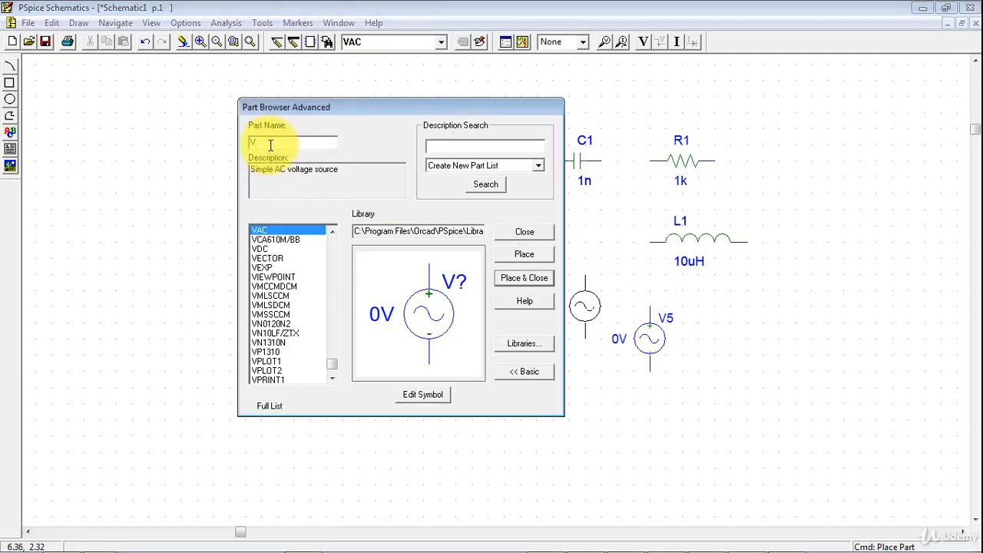
{"action": "type", "text": "dc"}
{"action": "left_click", "coordinate": [260, 248]}
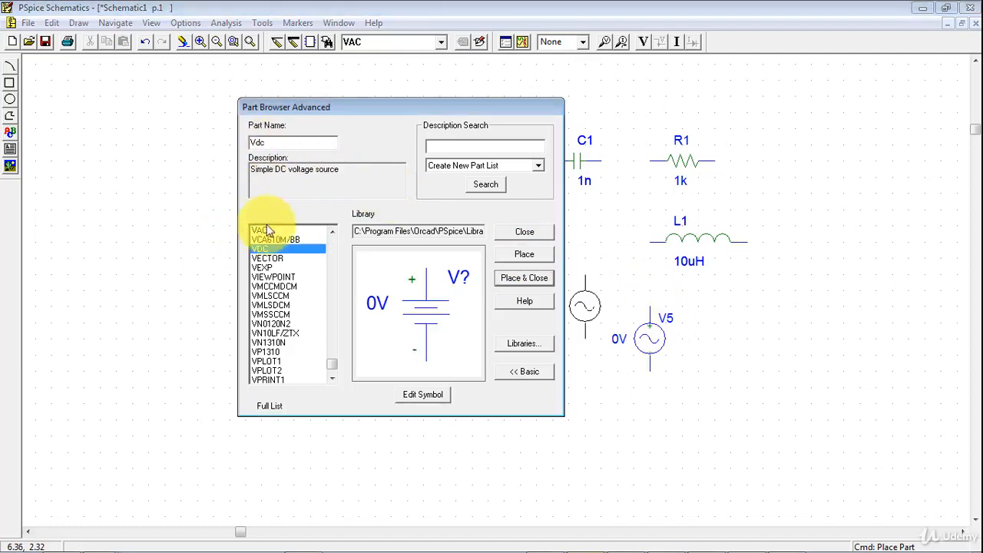
{"action": "left_click", "coordinate": [527, 255]}
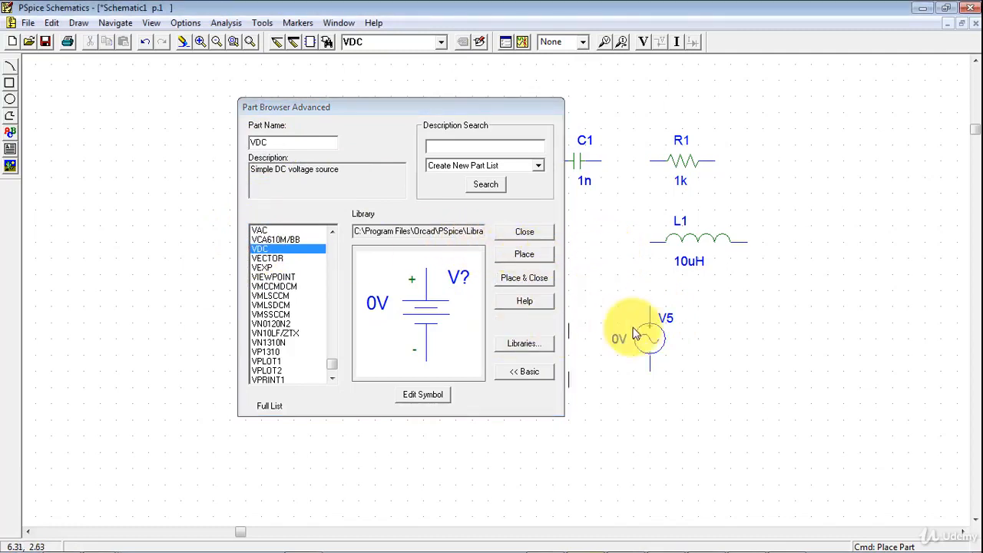
{"action": "left_click", "coordinate": [728, 327]}
- Place a transient sine voltage source, part VSIN, to the right of the resistor
{"action": "left_click", "coordinate": [284, 142]}
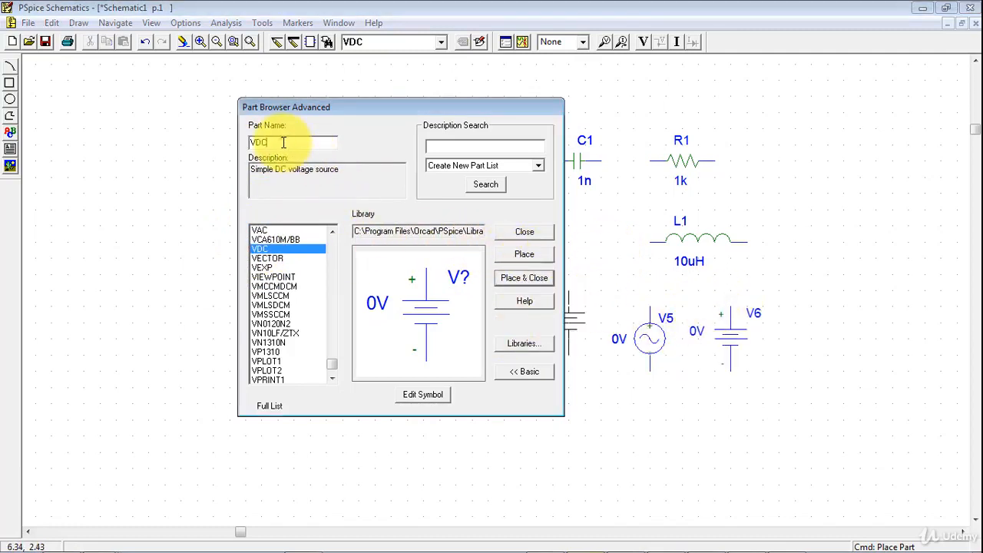
{"action": "type", "text": "V"}
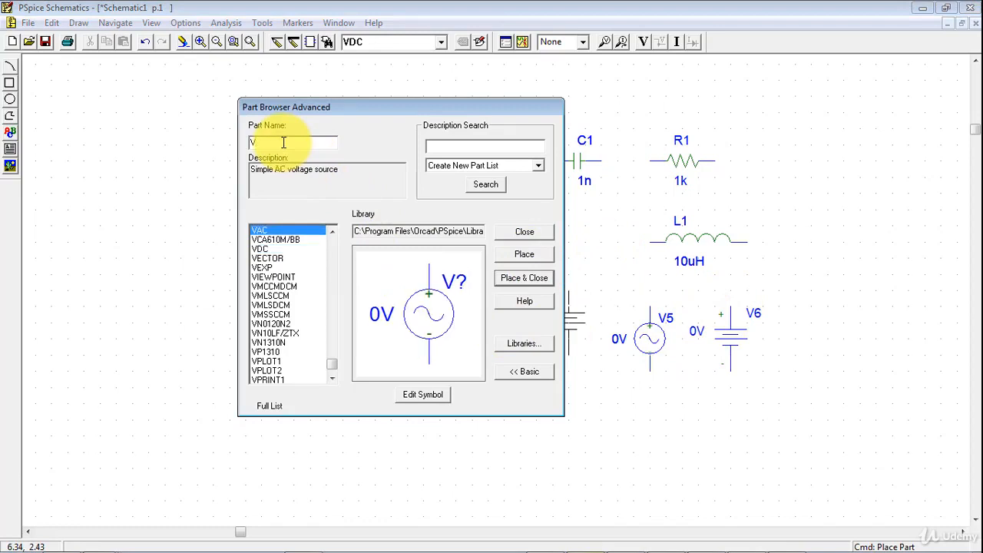
{"action": "type", "text": "sin"}
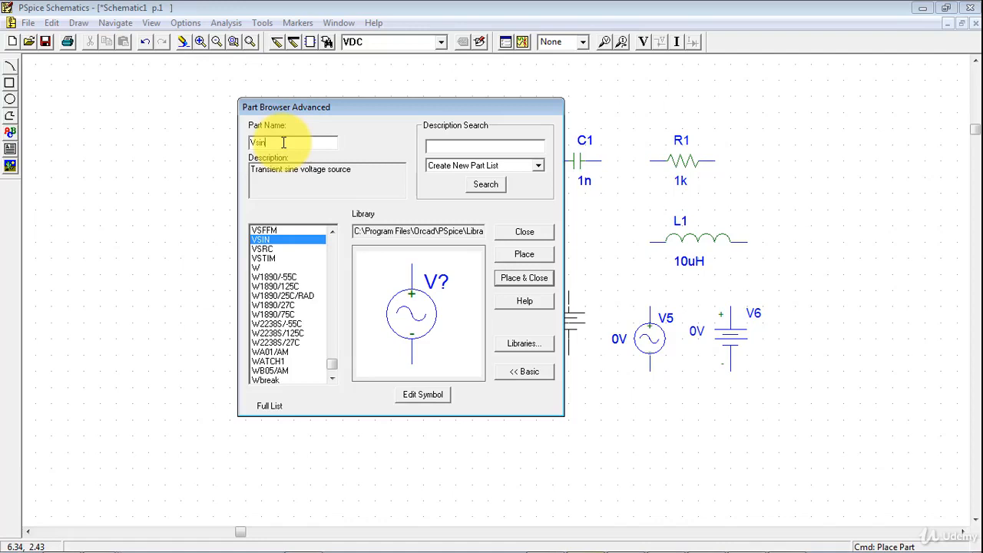
{"action": "left_click", "coordinate": [265, 241]}
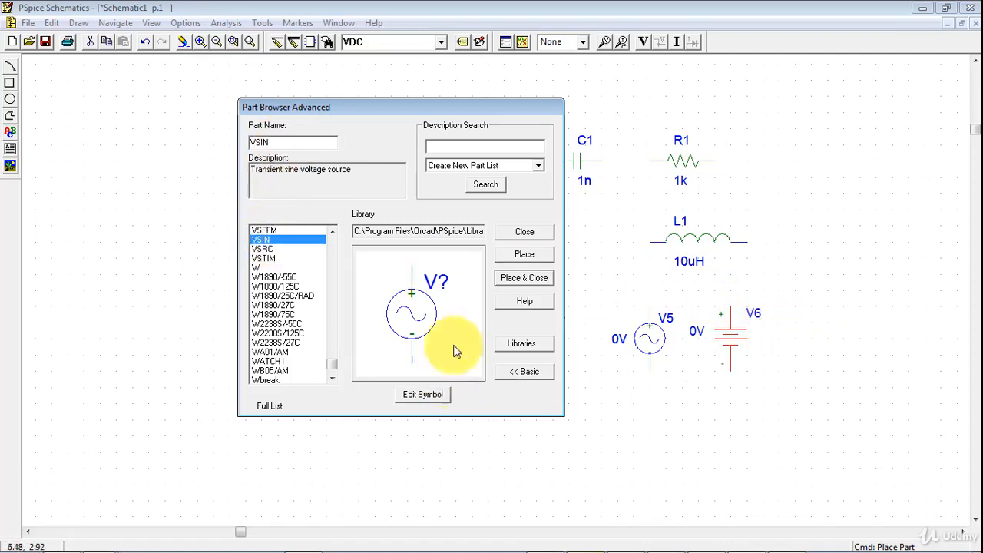
{"action": "left_click", "coordinate": [532, 260]}
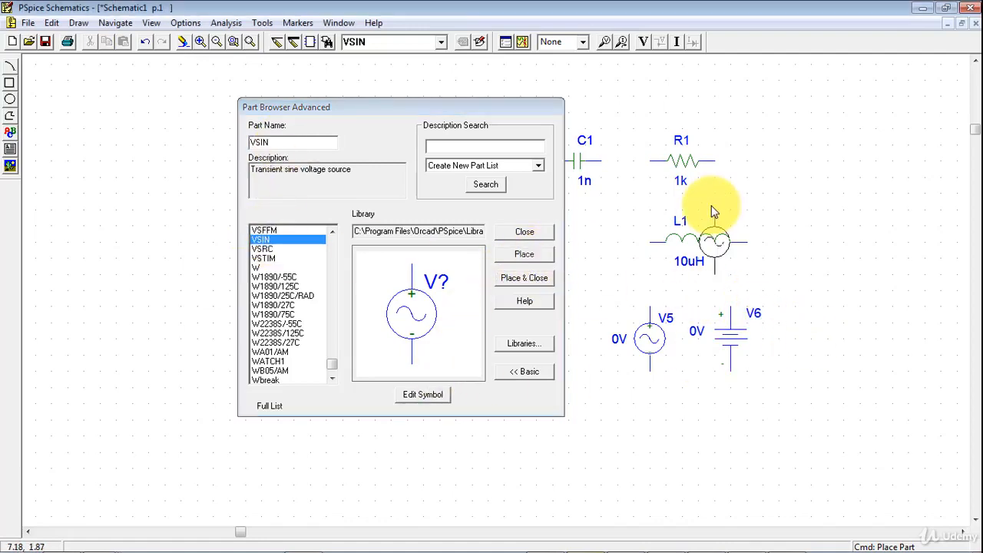
{"action": "left_click", "coordinate": [812, 165]}
- Place a pulse voltage source, part VPULSE, below the VSIN source and right of the DC source
{"action": "left_click", "coordinate": [280, 142]}
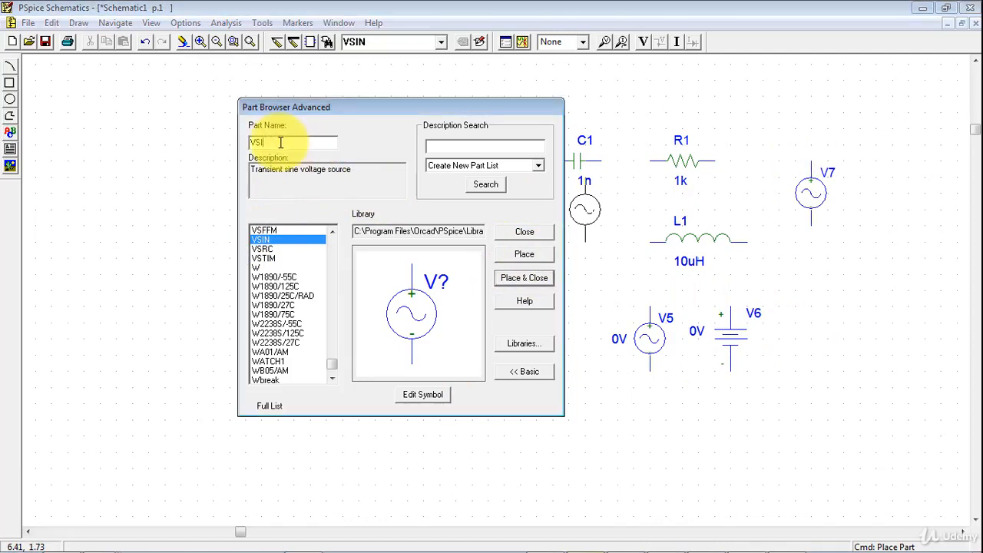
{"action": "key", "text": "BackSpace"}
{"action": "key", "text": "BackSpace"}
{"action": "type", "text": "p"}
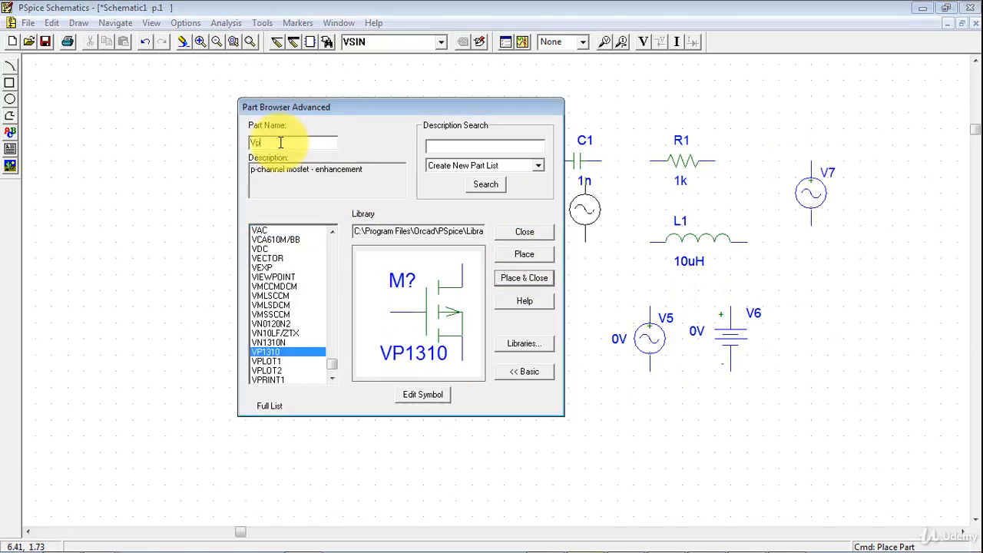
{"action": "type", "text": "ul"}
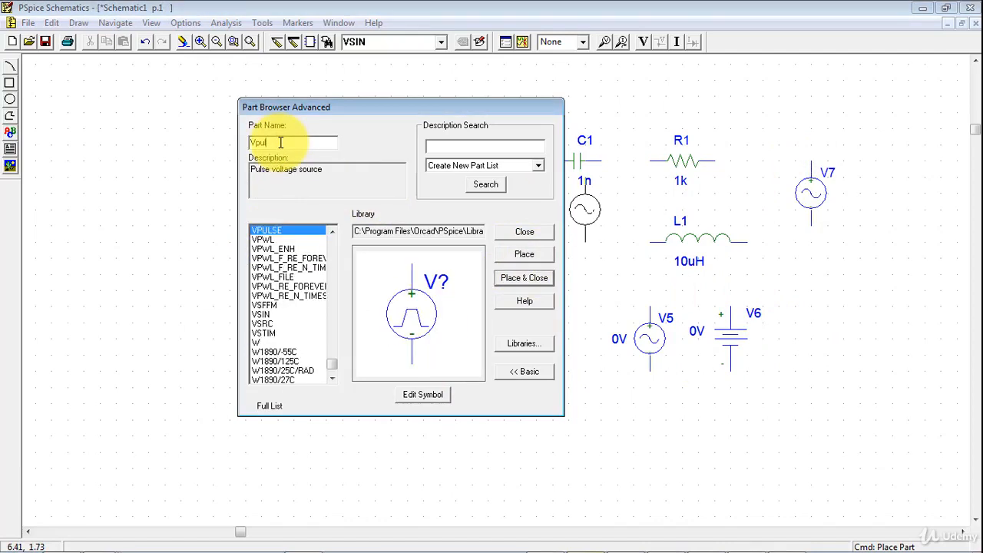
{"action": "left_click", "coordinate": [266, 230]}
{"action": "right_click", "coordinate": [794, 264]}
{"action": "left_click", "coordinate": [525, 257]}
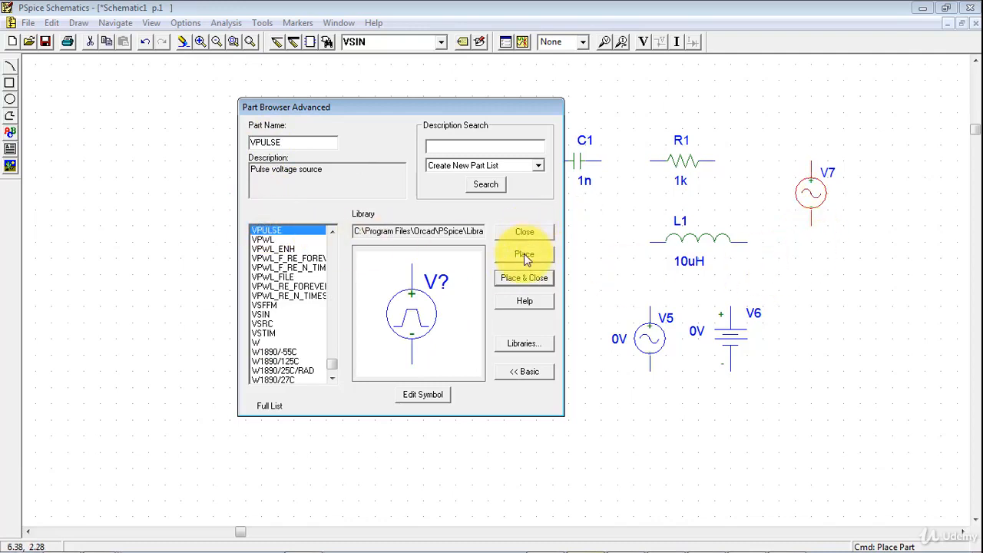
{"action": "left_click", "coordinate": [828, 277]}
- Place a piecewise linear voltage source, part VPWL, below the capacitor and close the part browser
{"action": "left_click", "coordinate": [293, 143]}
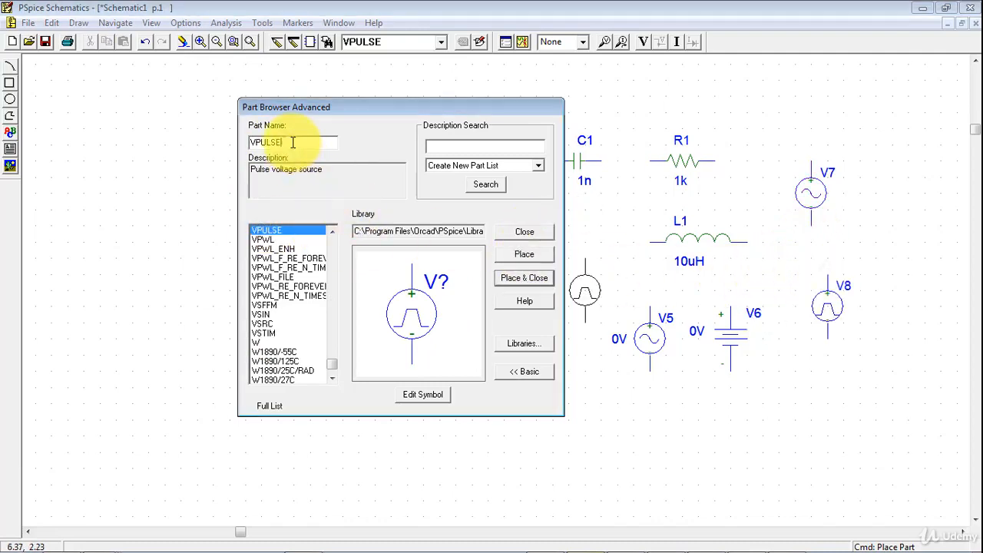
{"action": "key", "text": "BackSpace"}
{"action": "key", "text": "BackSpace"}
{"action": "type", "text": "wl"}
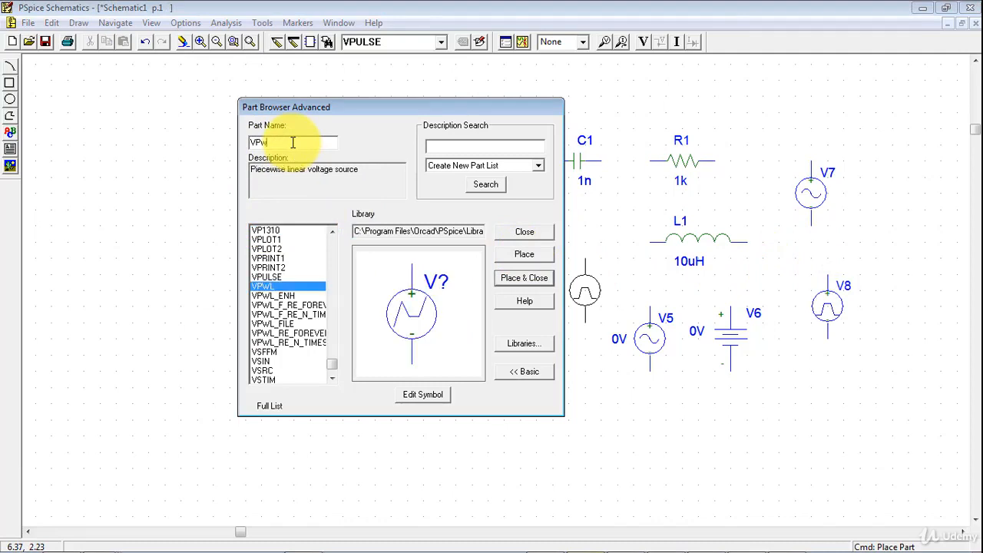
{"action": "left_click", "coordinate": [264, 286]}
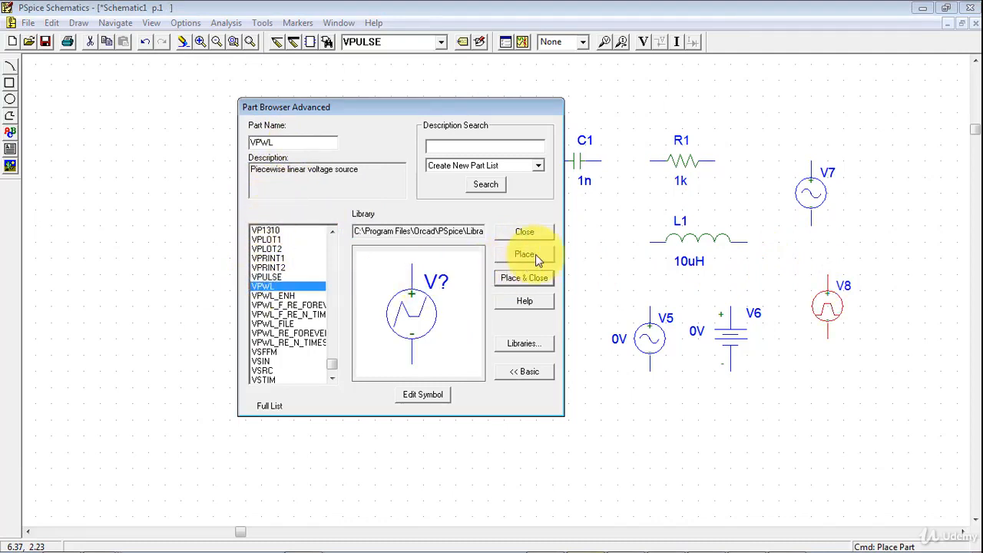
{"action": "left_click", "coordinate": [535, 254]}
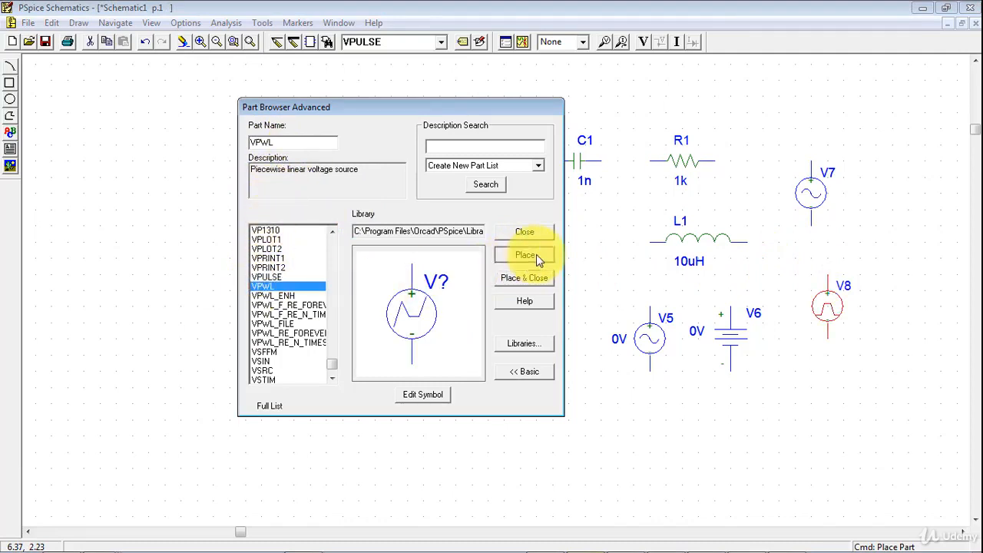
{"action": "left_click", "coordinate": [588, 234]}
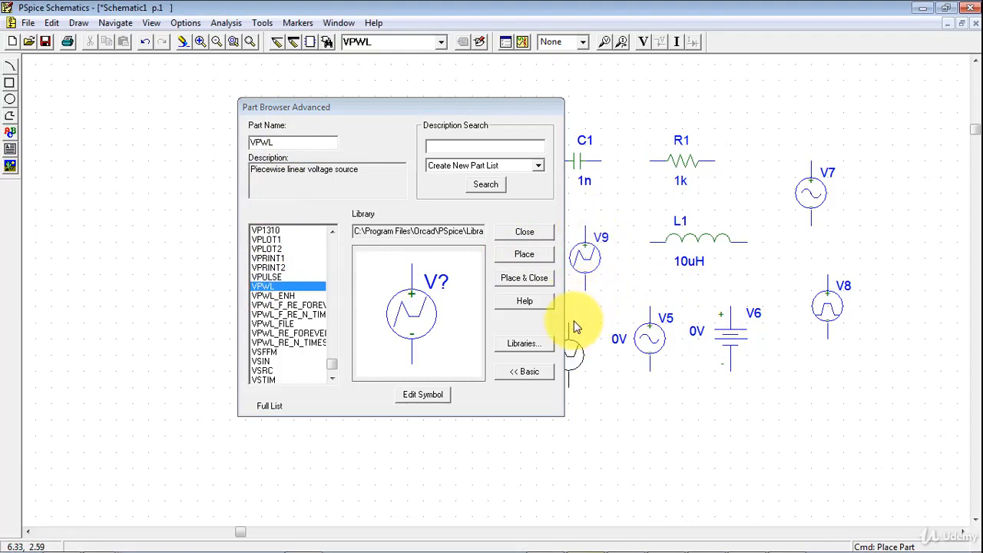
{"action": "left_click", "coordinate": [523, 232]}
- Open the resistor's attributes both directly from its symbol and with the Edit Attributes command, closing them without changes
{"action": "left_click", "coordinate": [249, 41]}
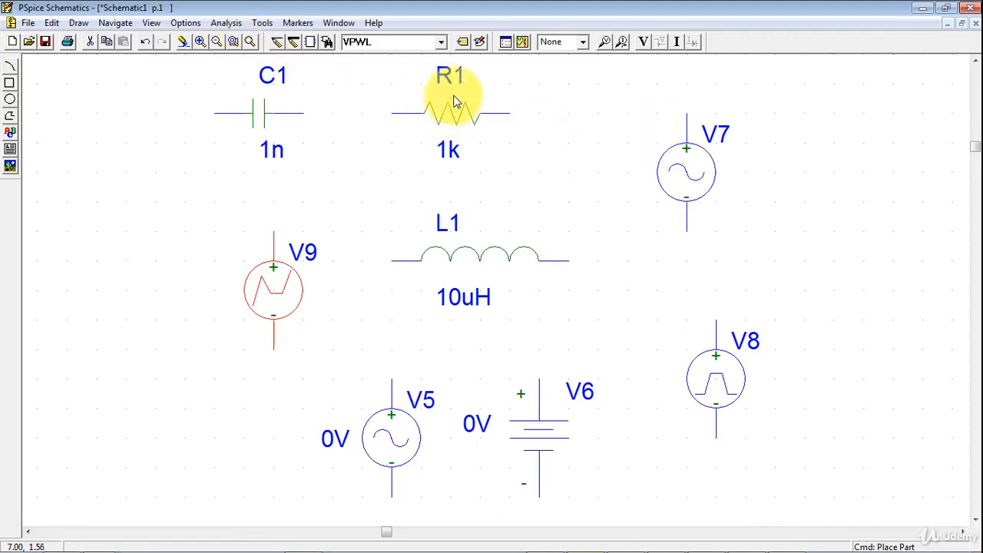
{"action": "double_click", "coordinate": [455, 122]}
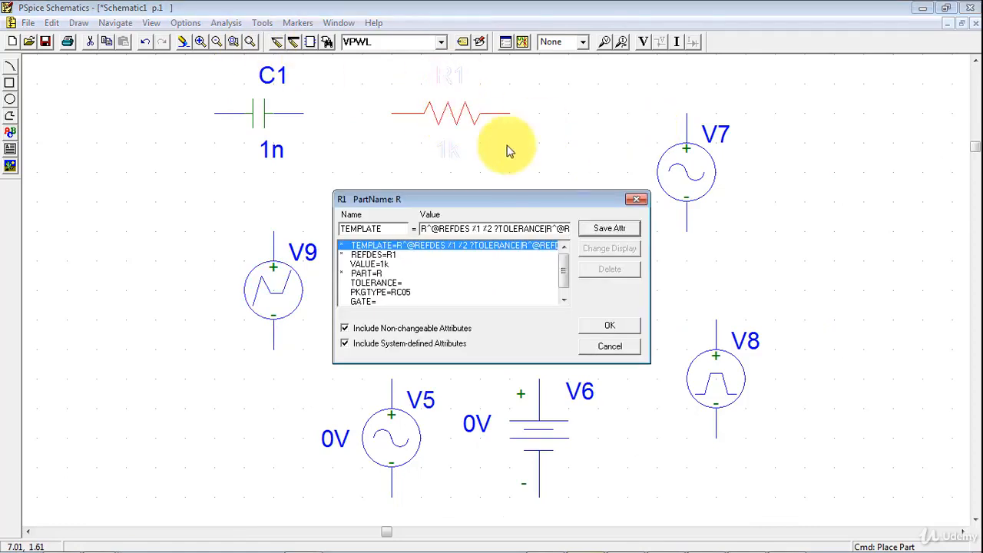
{"action": "left_click", "coordinate": [636, 199]}
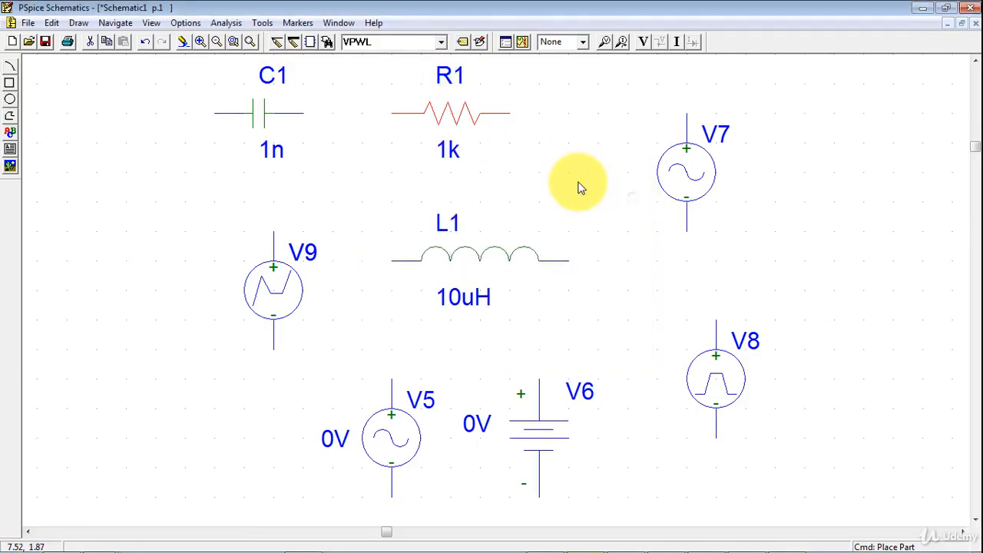
{"action": "left_click", "coordinate": [462, 43]}
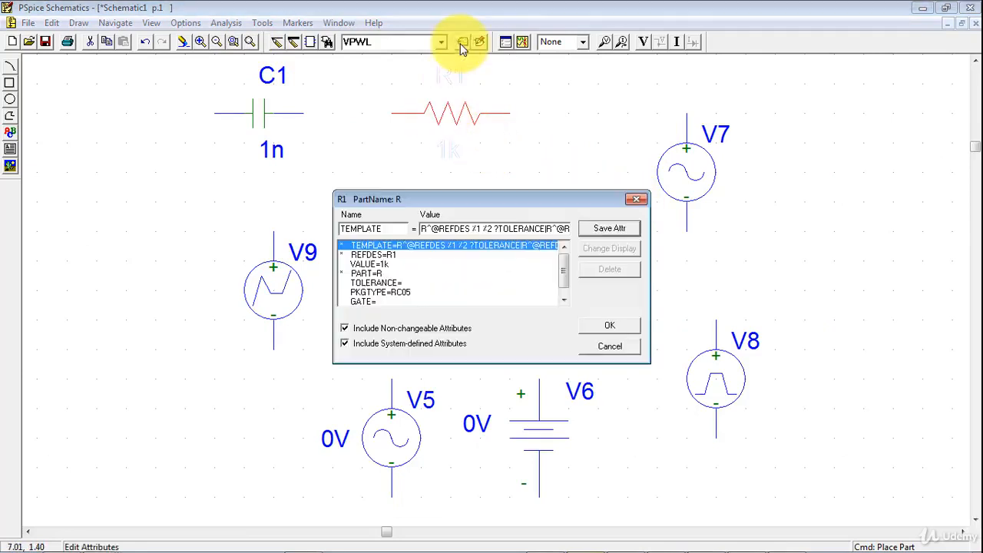
{"action": "left_click", "coordinate": [636, 196]}
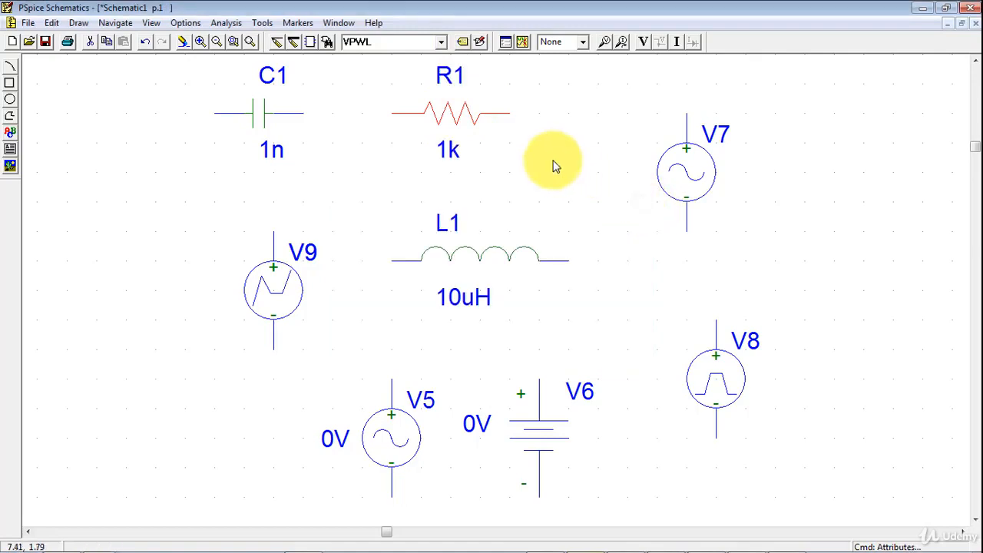
- Set the resistor's VALUE attribute to 10k, save the attribute and close its attributes
{"action": "double_click", "coordinate": [451, 115]}
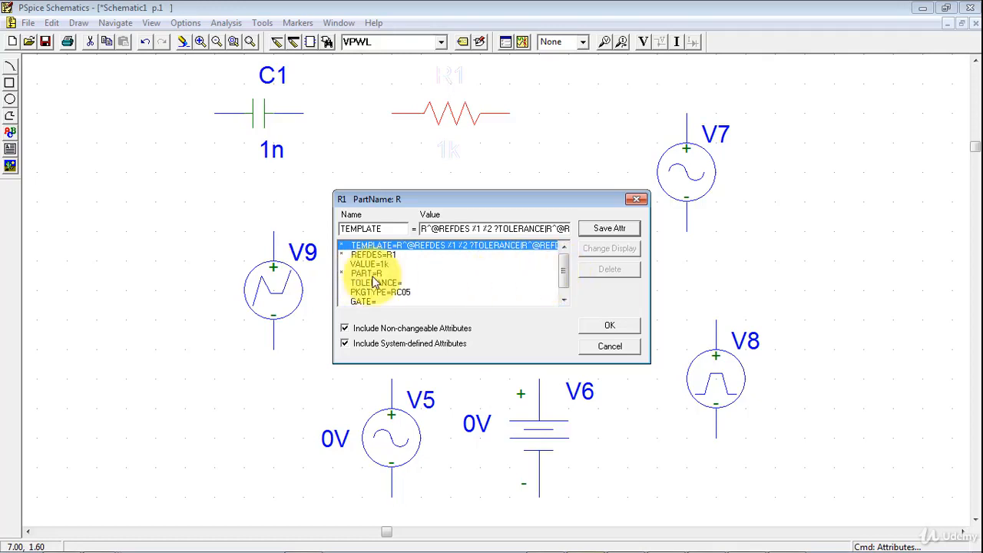
{"action": "left_click", "coordinate": [383, 265]}
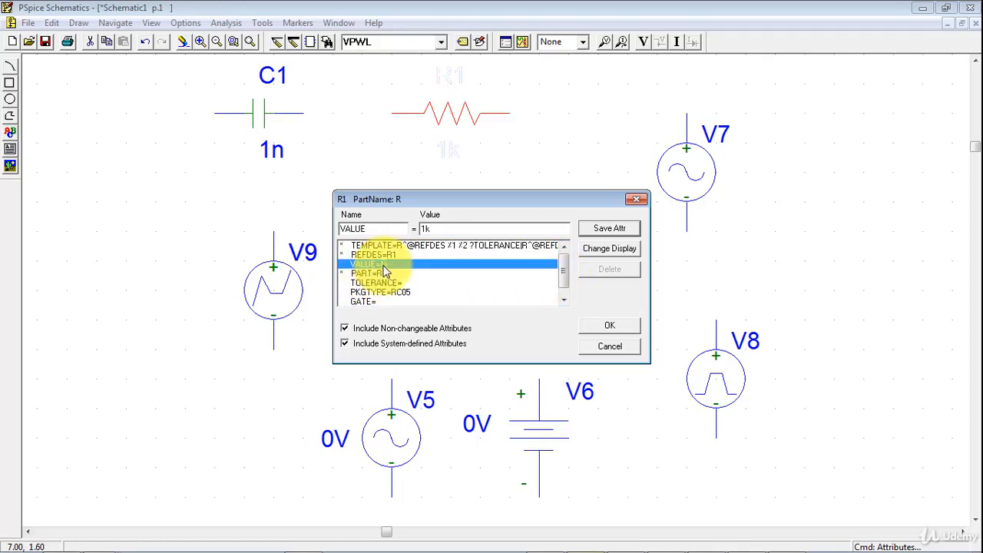
{"action": "left_click", "coordinate": [427, 228]}
{"action": "type", "text": "0"}
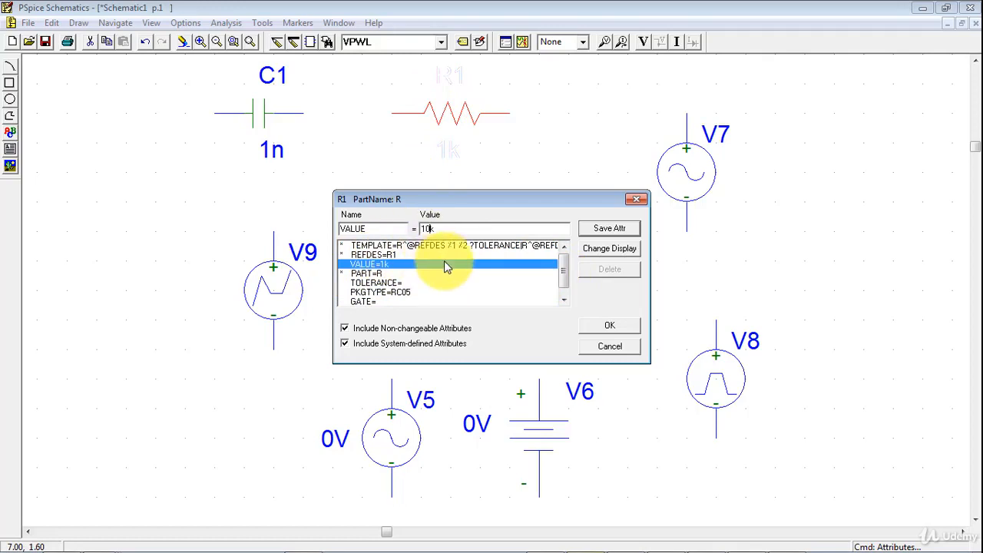
{"action": "left_click", "coordinate": [604, 230]}
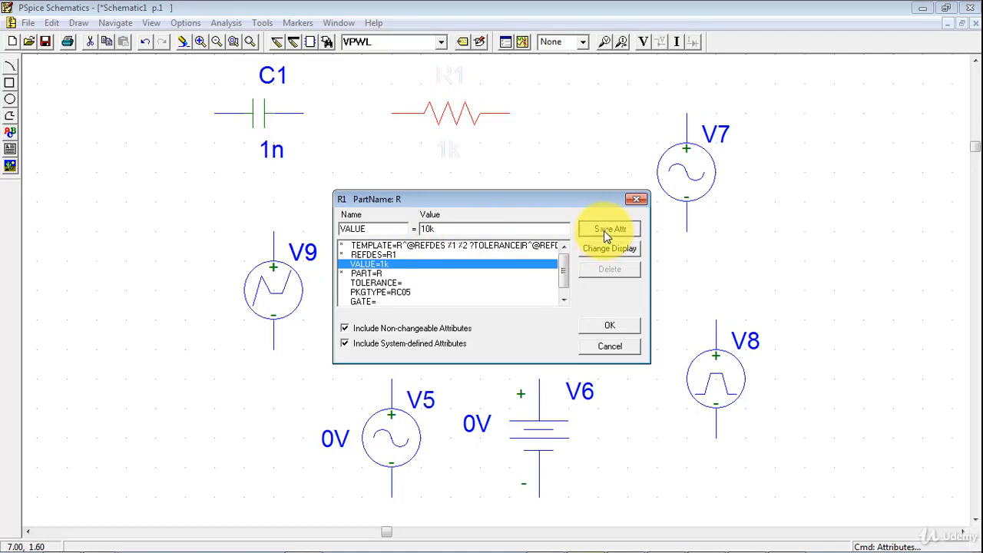
{"action": "left_click", "coordinate": [606, 329]}
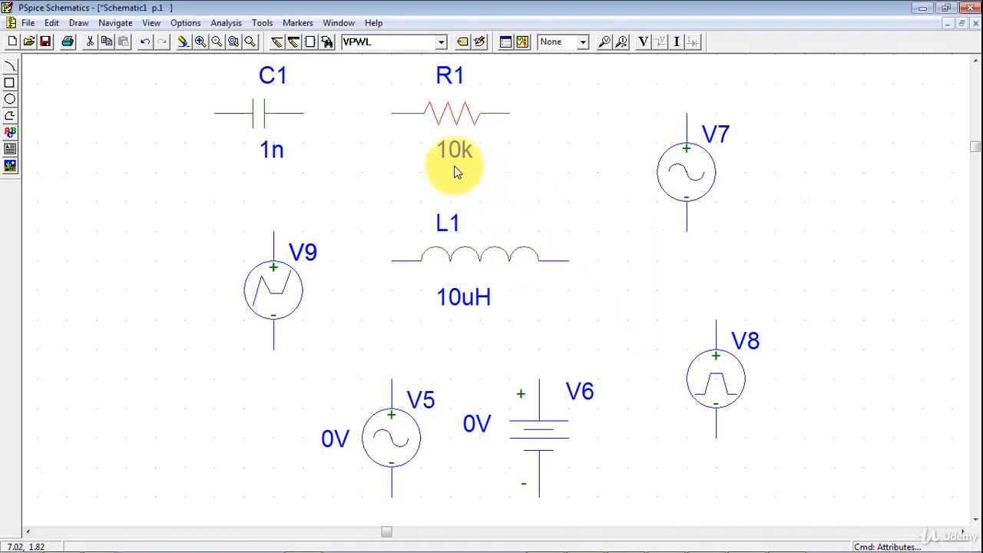
- Hide the resistor's value on the schematic by setting its VALUE attribute to display None
{"action": "double_click", "coordinate": [450, 123]}
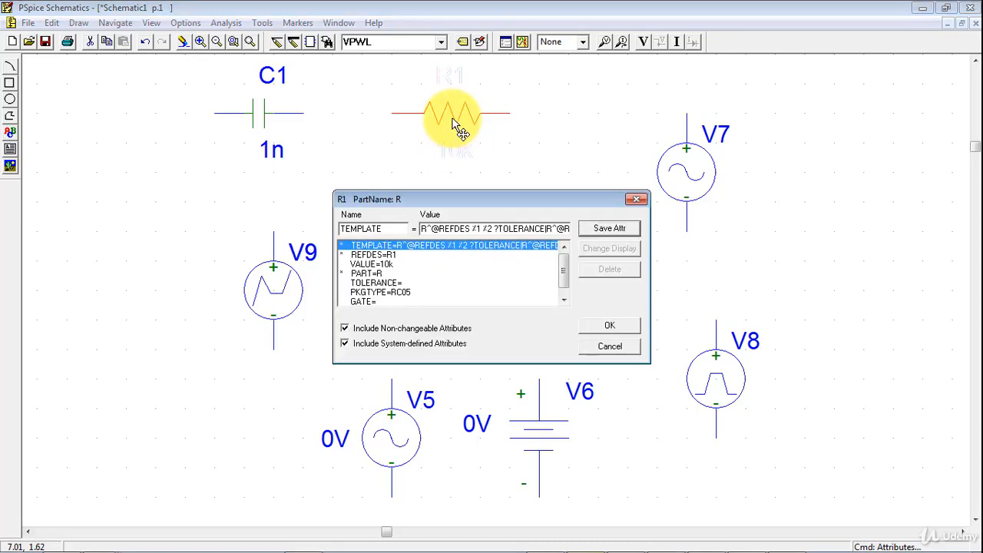
{"action": "left_click", "coordinate": [368, 264]}
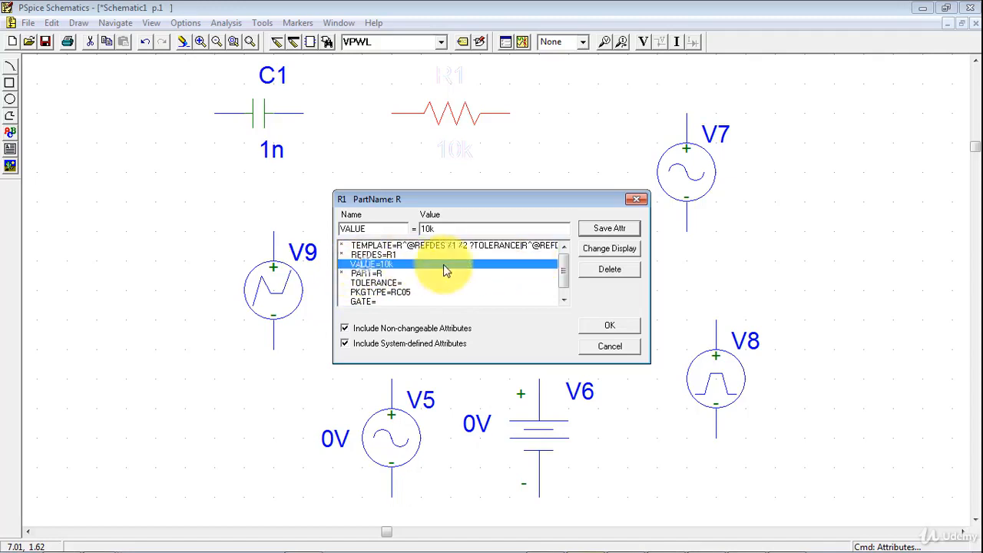
{"action": "left_click", "coordinate": [612, 250]}
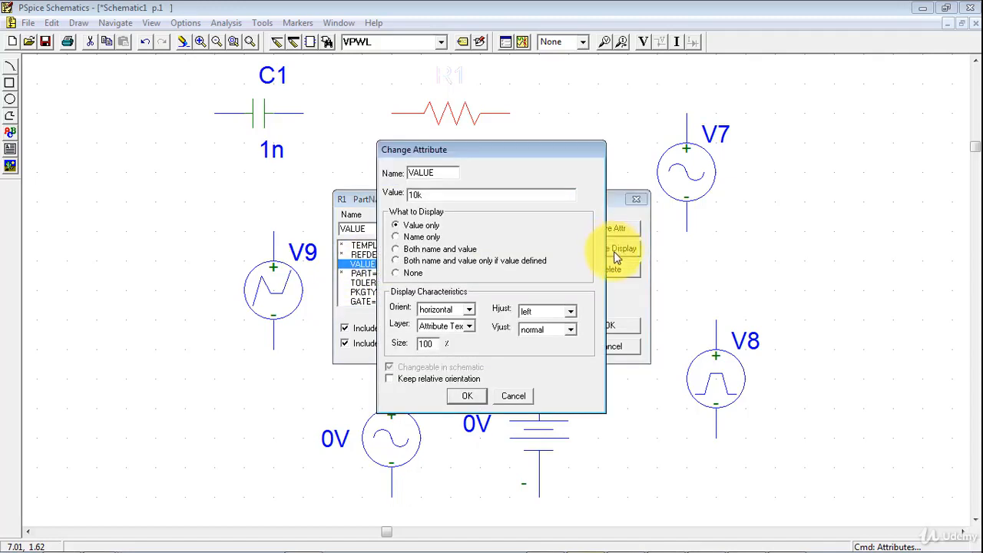
{"action": "left_click", "coordinate": [469, 396]}
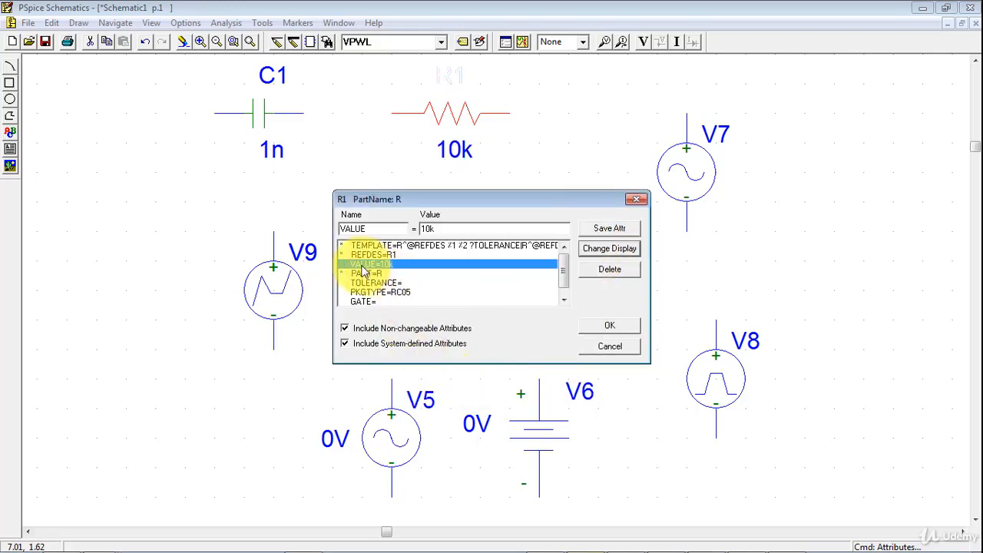
{"action": "left_click", "coordinate": [604, 249]}
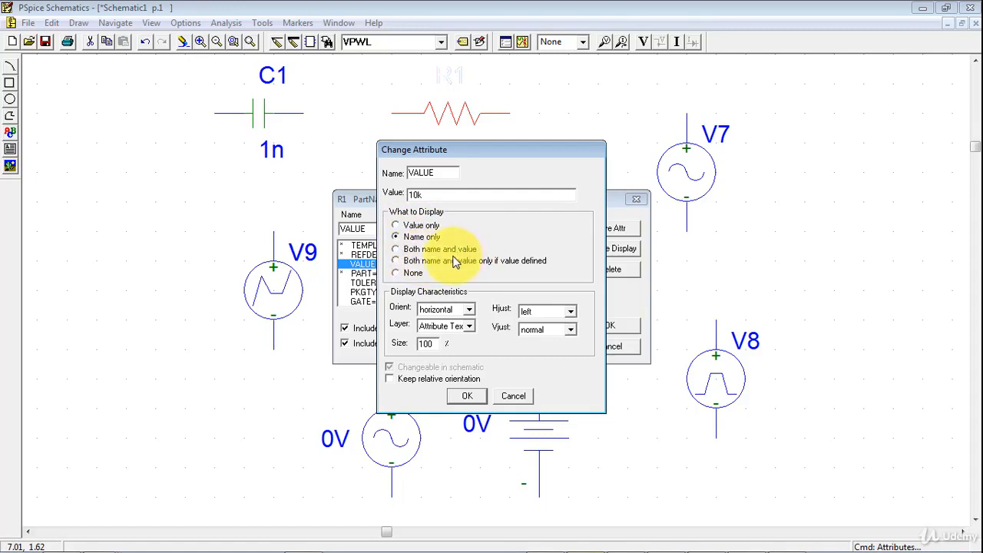
{"action": "left_click", "coordinate": [409, 275]}
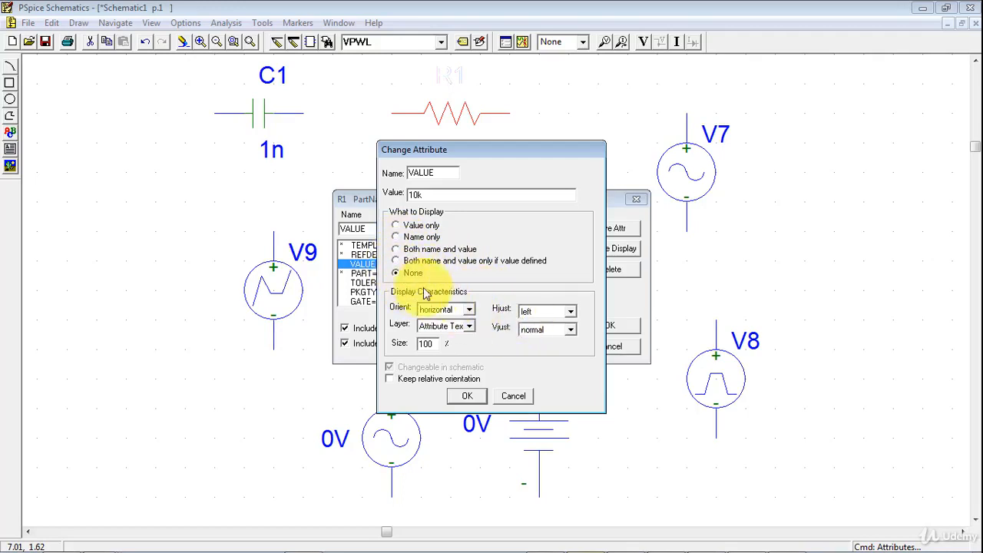
{"action": "left_click", "coordinate": [465, 395]}
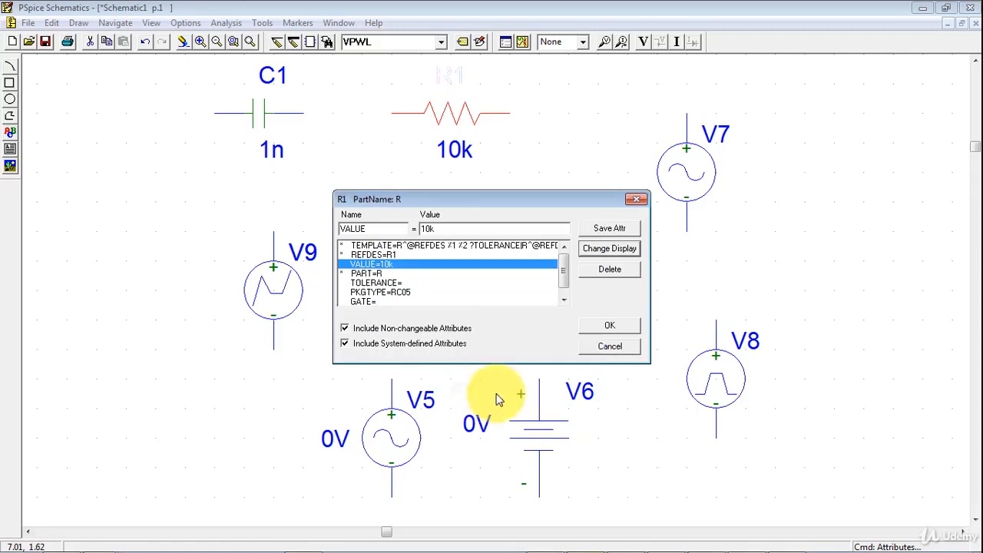
{"action": "left_click", "coordinate": [604, 329]}
- Show the resistor's VALUE attribute on the schematic as both name and value
{"action": "double_click", "coordinate": [451, 119]}
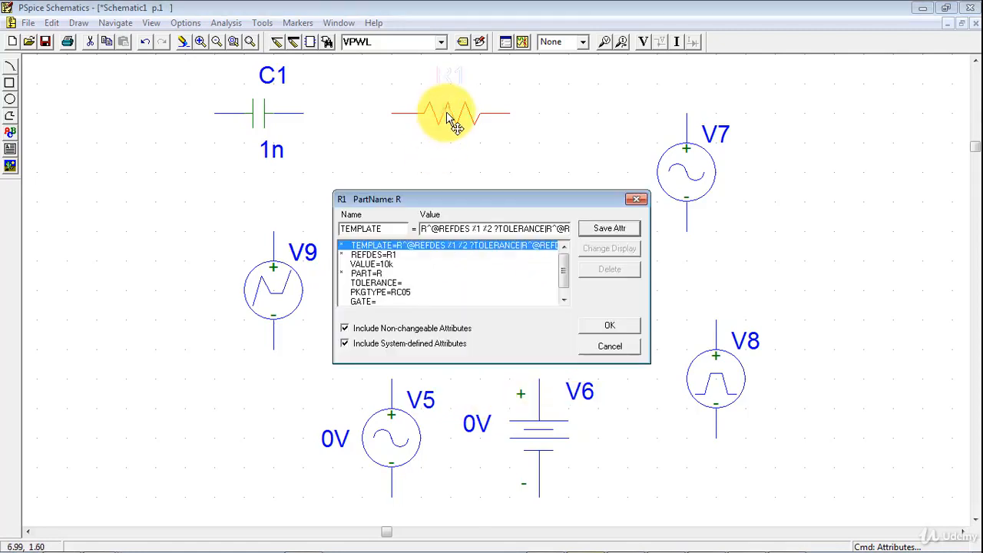
{"action": "left_click", "coordinate": [367, 265]}
{"action": "left_click", "coordinate": [616, 247]}
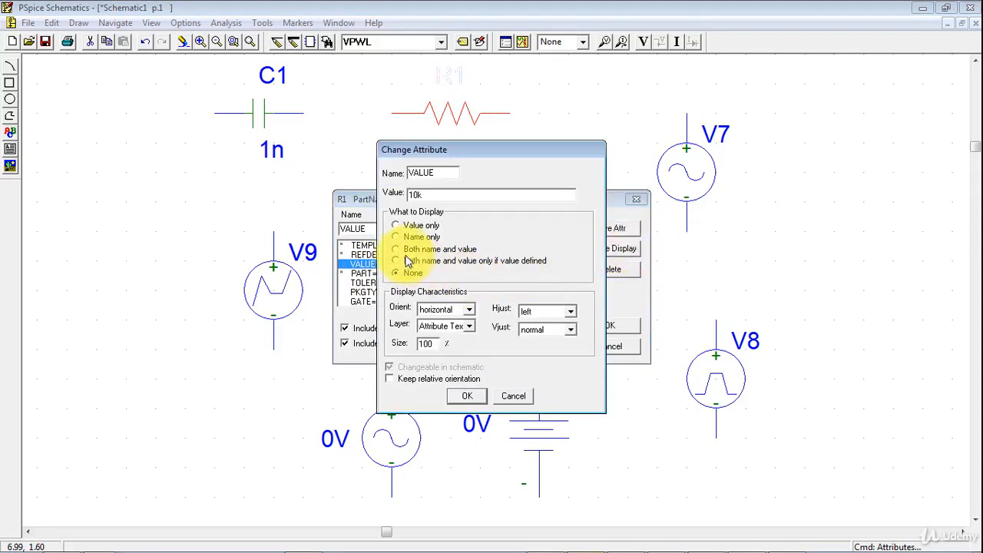
{"action": "left_click", "coordinate": [401, 249]}
{"action": "left_click", "coordinate": [467, 395]}
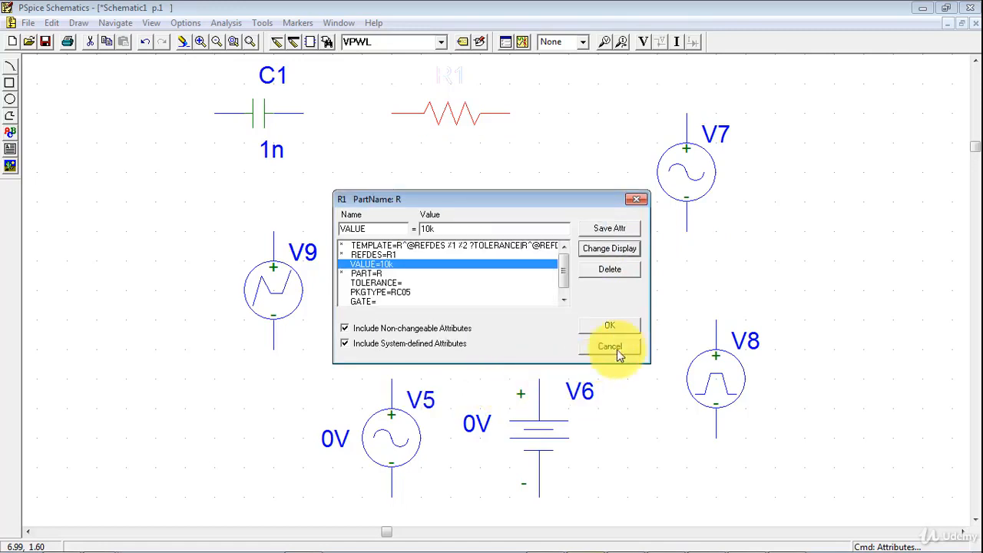
{"action": "left_click", "coordinate": [610, 325]}
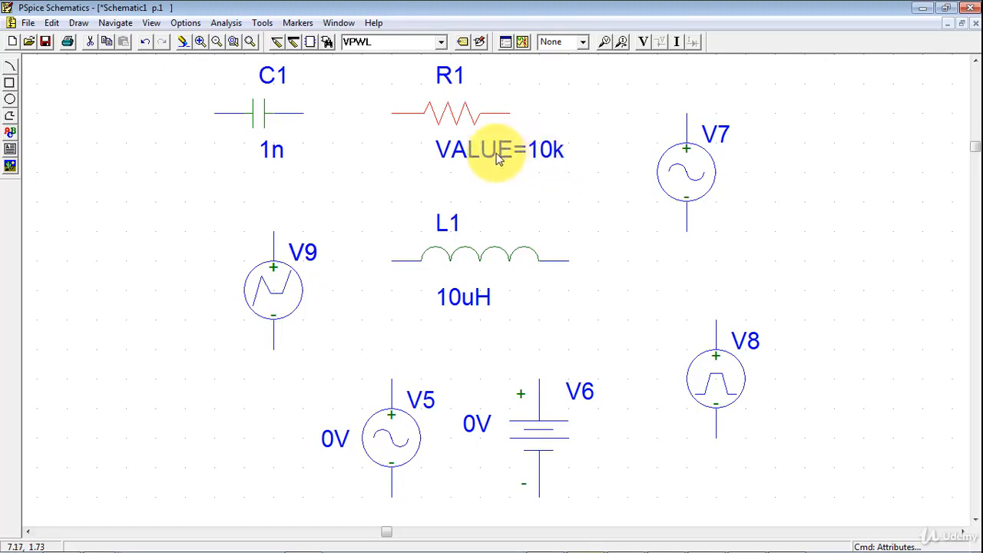
- Set the resistor's VALUE attribute to display as Value only on the schematic
{"action": "double_click", "coordinate": [449, 115]}
{"action": "left_click", "coordinate": [372, 264]}
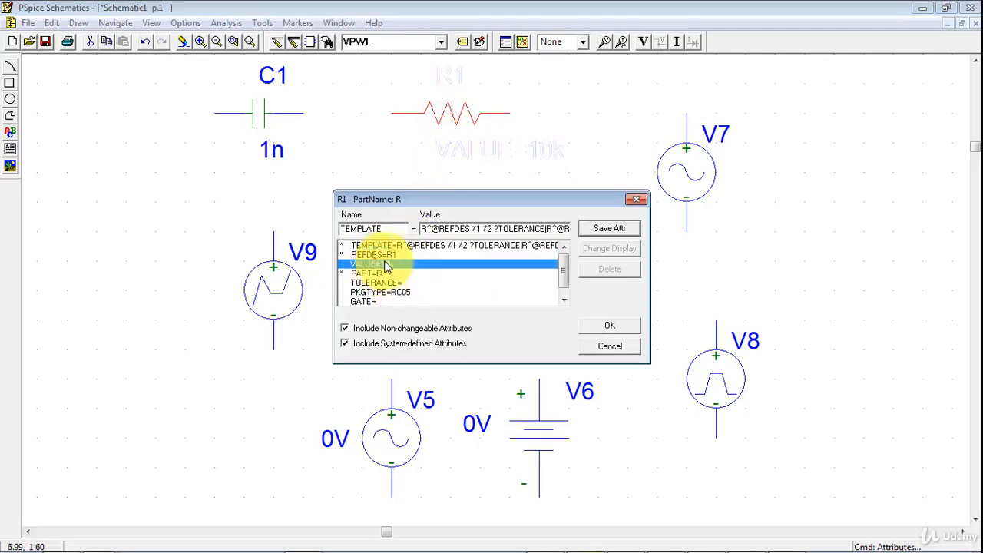
{"action": "left_click", "coordinate": [609, 249]}
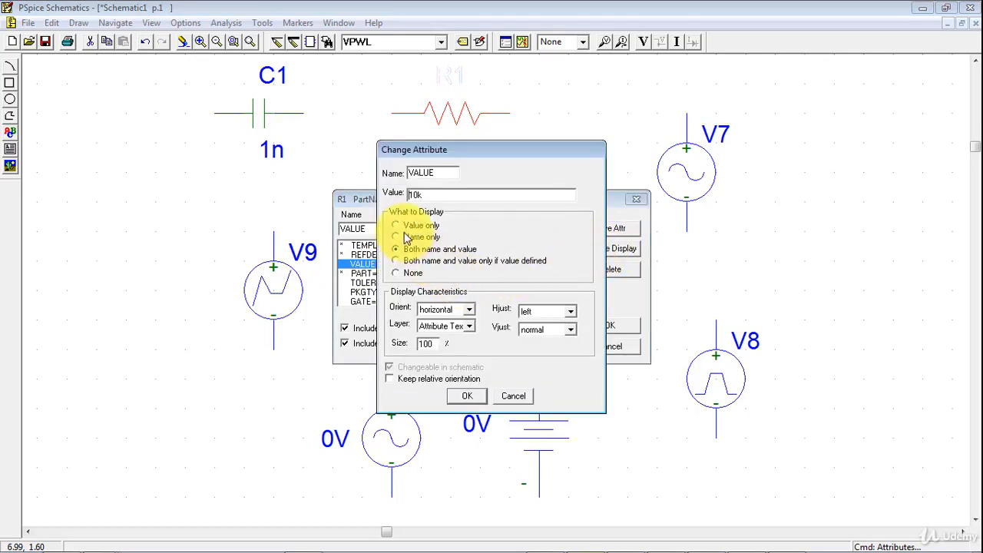
{"action": "left_click", "coordinate": [467, 396]}
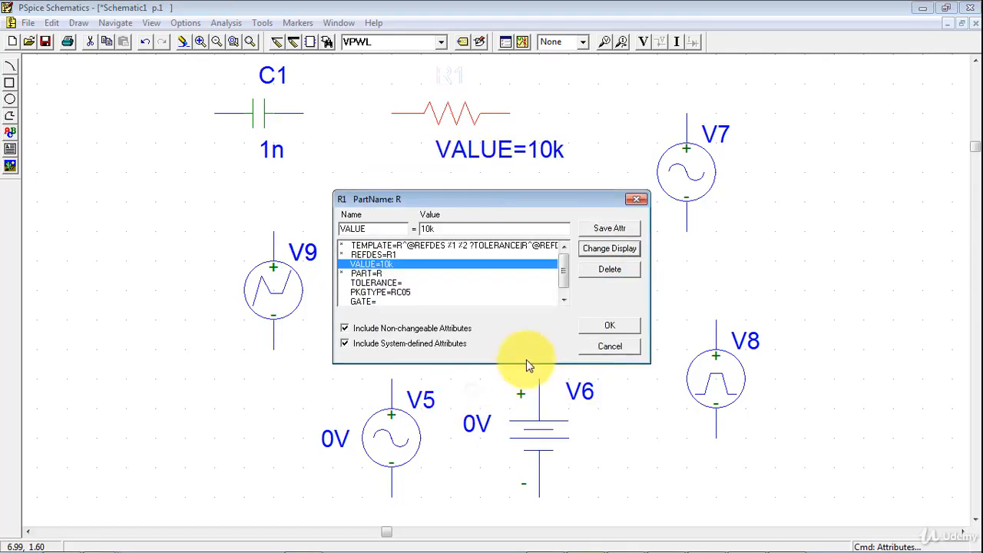
{"action": "left_click", "coordinate": [611, 326]}
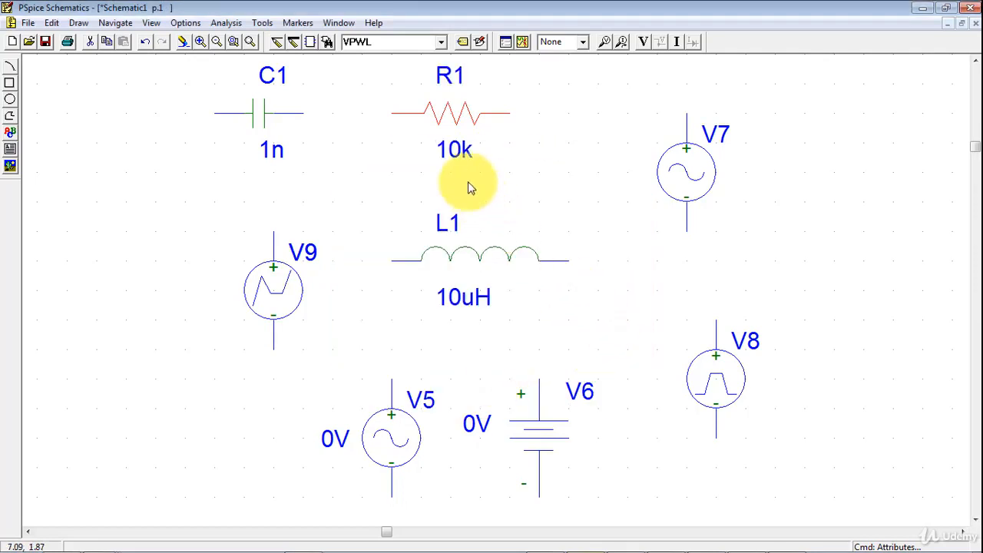
- Examine the resistor's TOLERANCE attribute and close its attributes without entering a value
{"action": "double_click", "coordinate": [455, 127]}
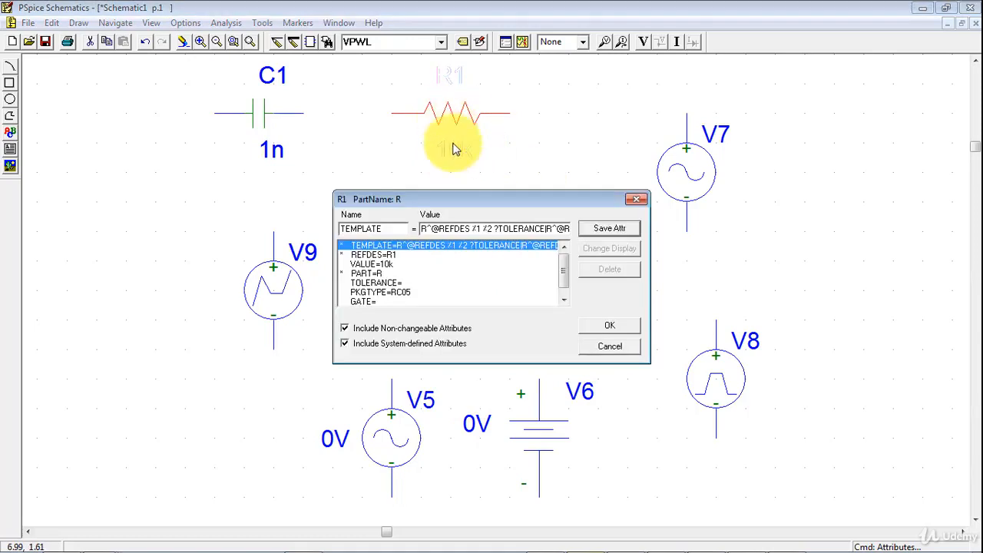
{"action": "left_click", "coordinate": [383, 283]}
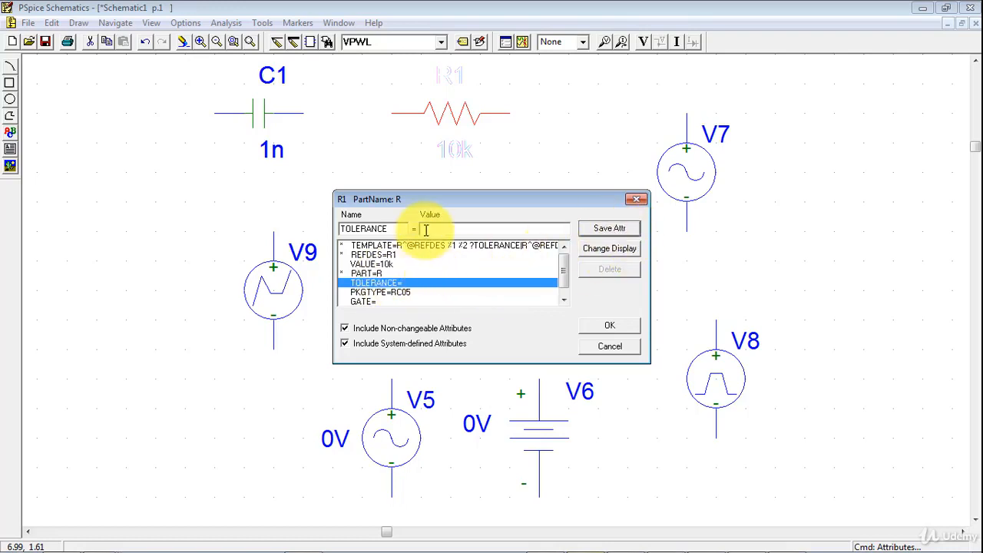
{"action": "left_click", "coordinate": [614, 331]}
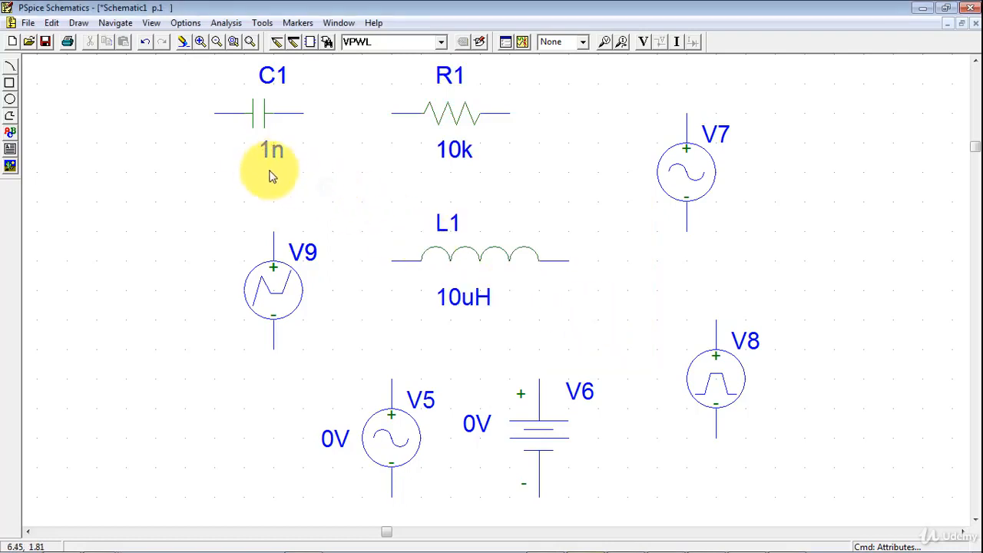
- Set the capacitor's value to 10n, reviewing its IC and TOLERANCE attributes before accepting
{"action": "double_click", "coordinate": [259, 114]}
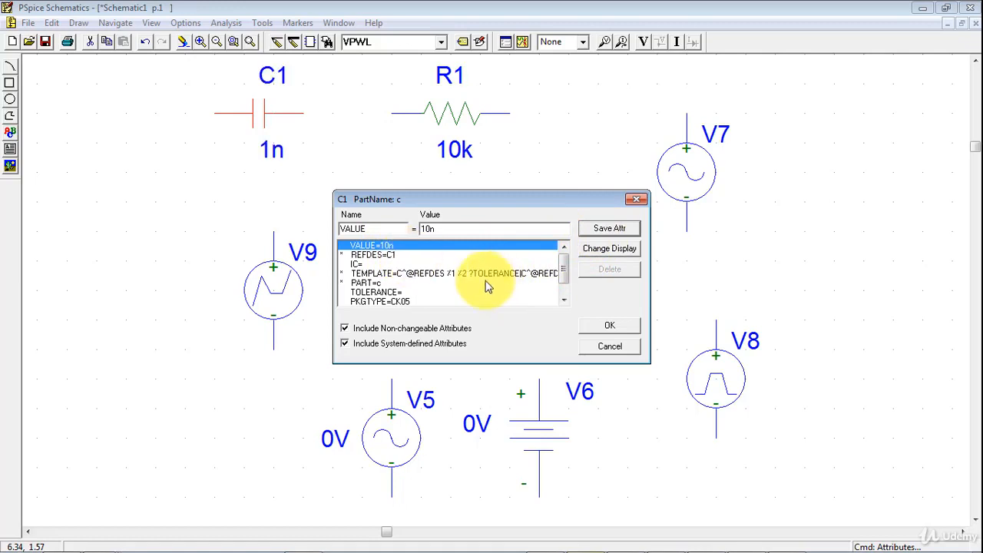
{"action": "left_click", "coordinate": [358, 265]}
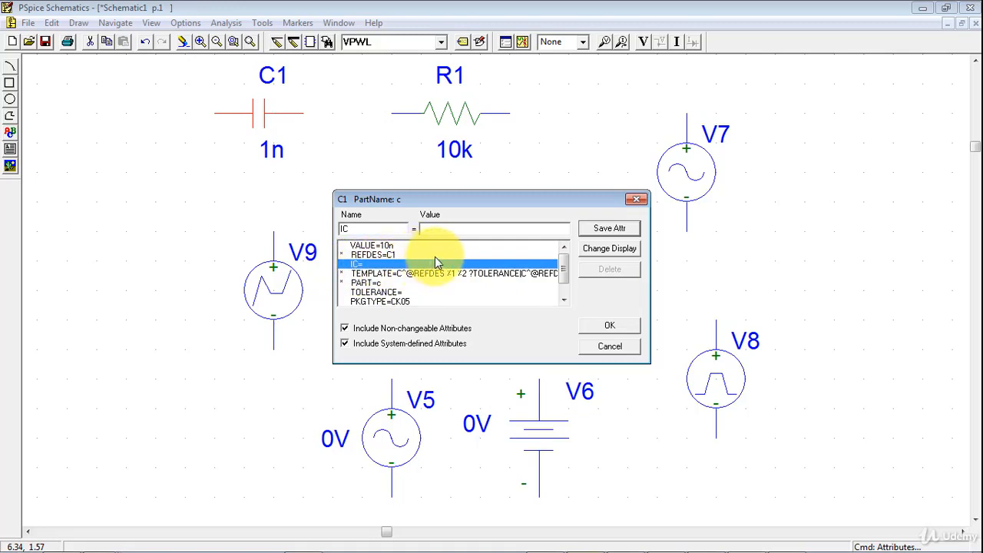
{"action": "left_click", "coordinate": [392, 293]}
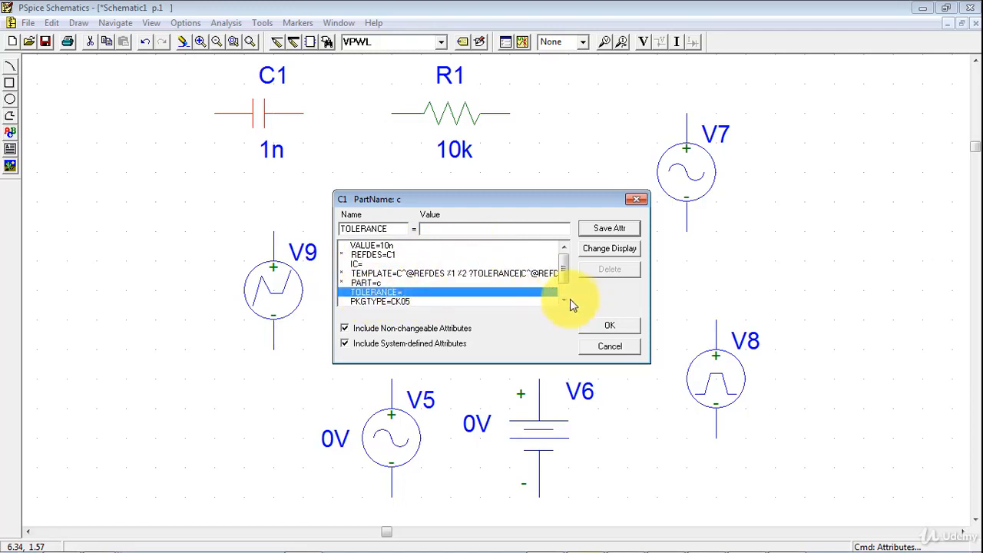
{"action": "scroll", "coordinate": [570, 299], "scroll_direction": "down", "scroll_amount": 2}
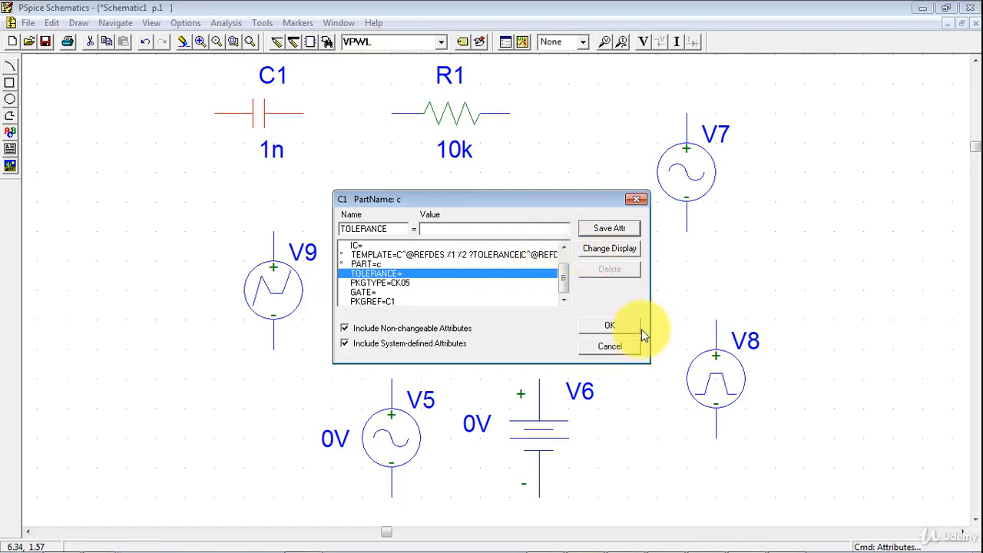
{"action": "left_click", "coordinate": [610, 326]}
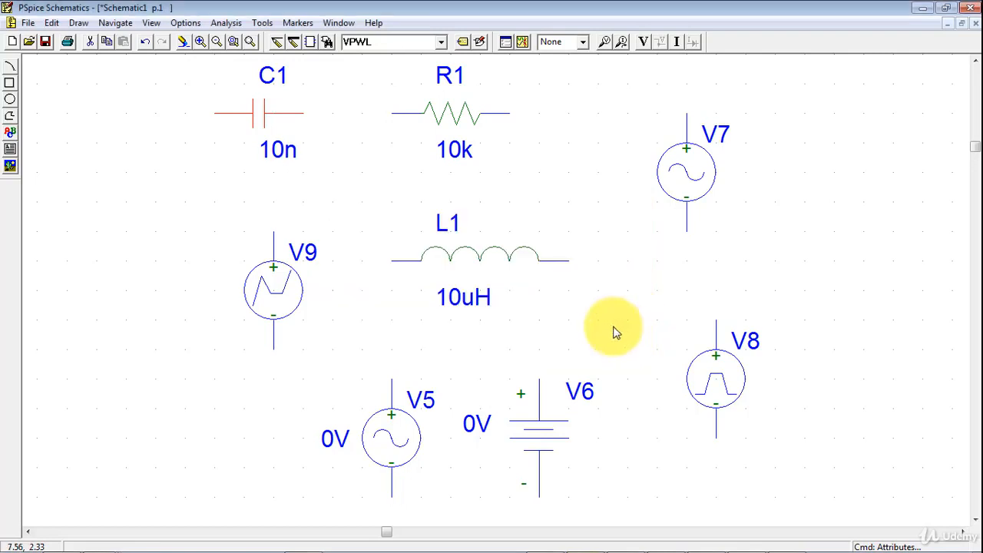
- Set inductor L1's VALUE attribute to 1uH, reviewing its IC attribute before saving the change
{"action": "double_click", "coordinate": [465, 301]}
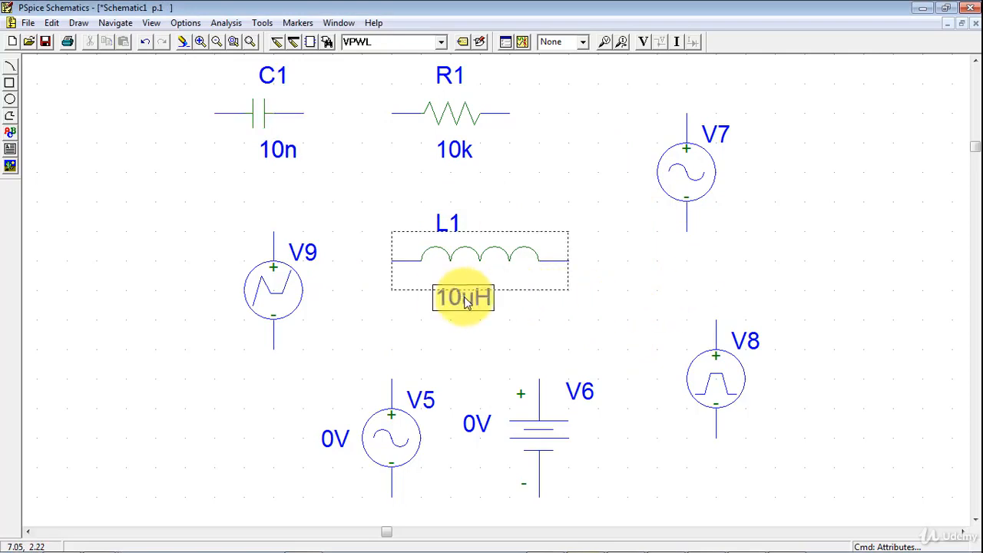
{"action": "left_click", "coordinate": [520, 302]}
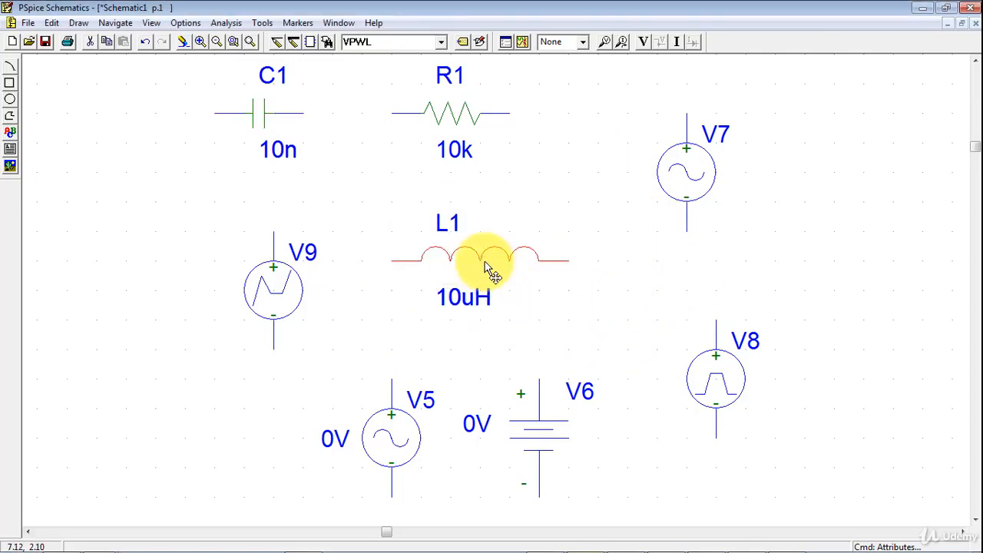
{"action": "double_click", "coordinate": [486, 267]}
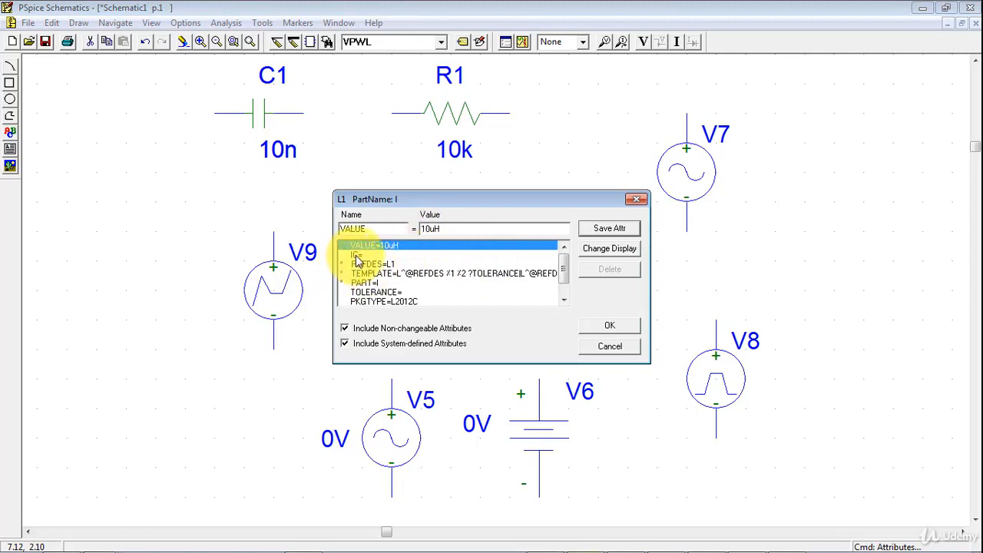
{"action": "left_click", "coordinate": [357, 257]}
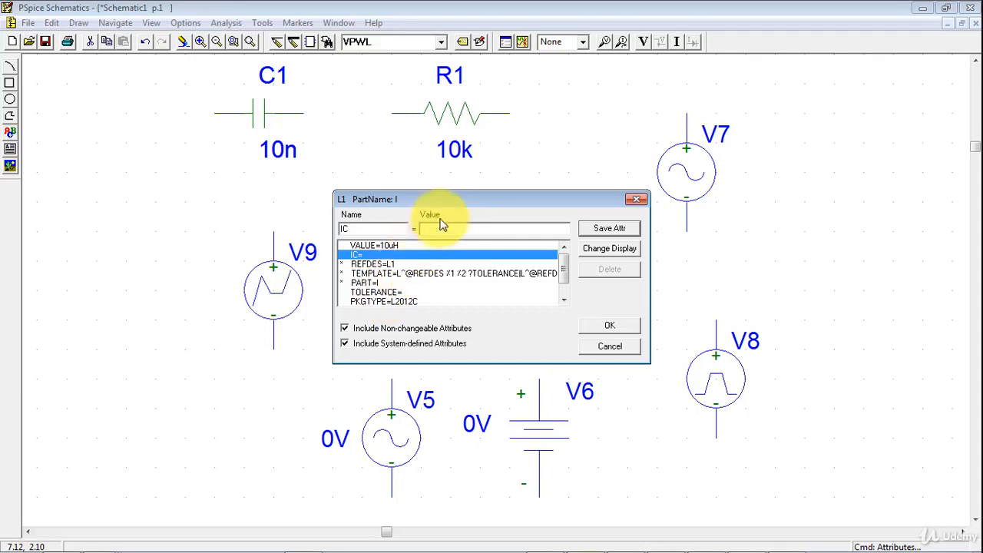
{"action": "left_click", "coordinate": [374, 245]}
{"action": "left_click_drag", "start_coordinate": [431, 229], "coordinate": [426, 229]}
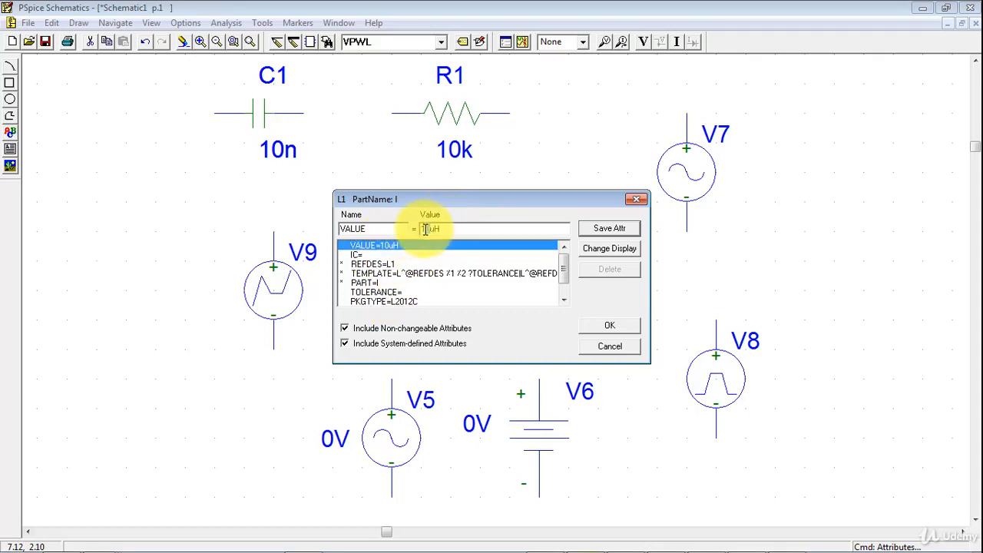
{"action": "key", "text": "Delete"}
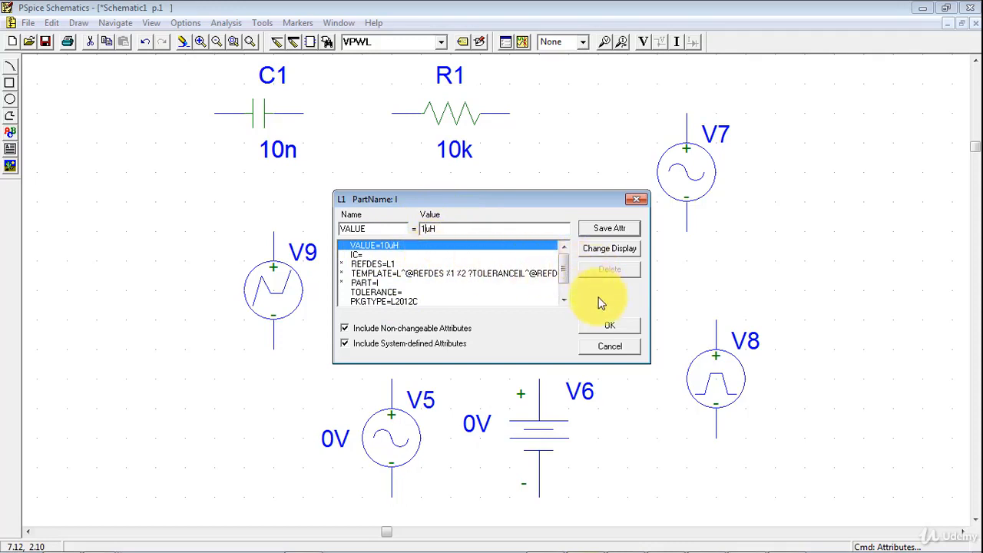
{"action": "left_click", "coordinate": [605, 328]}
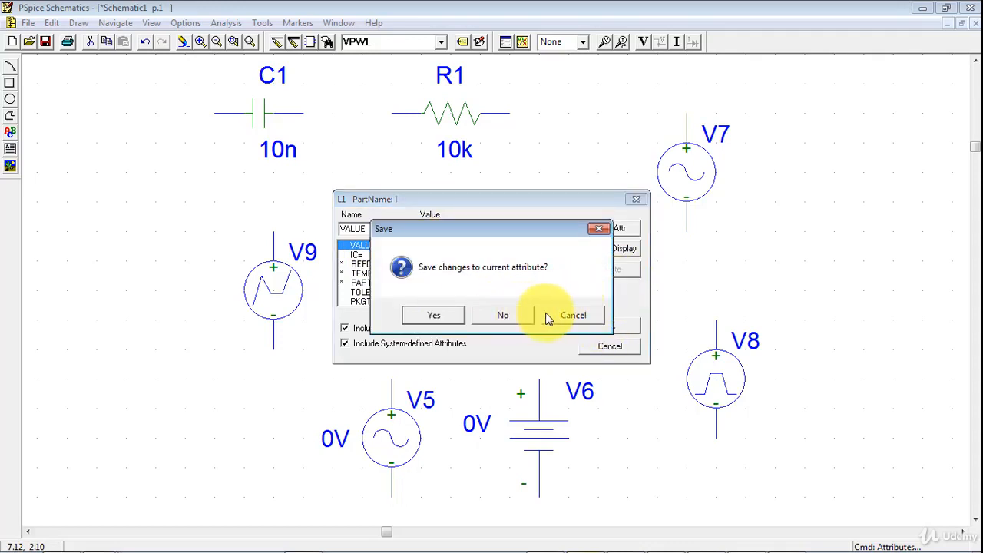
{"action": "left_click", "coordinate": [460, 315]}
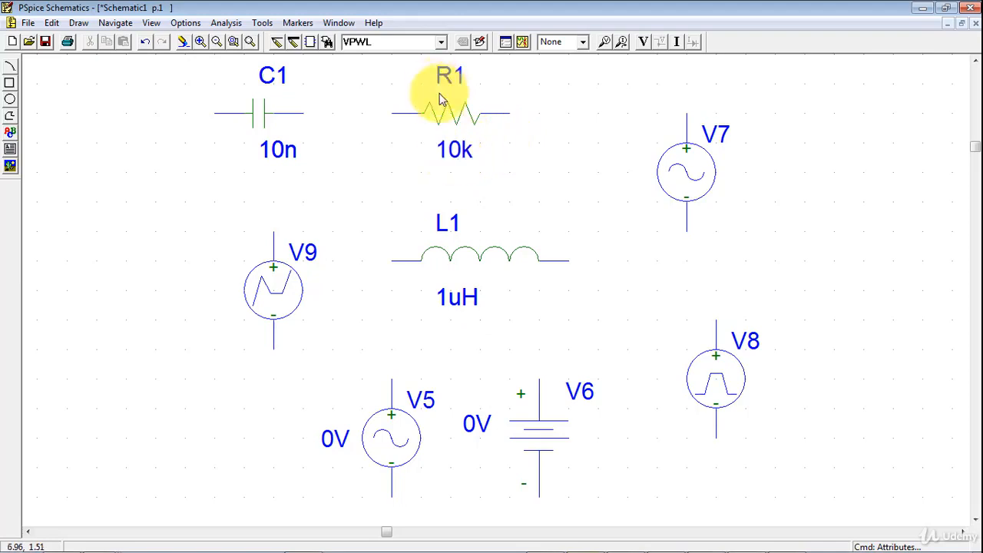
- Edit the value labels on the schematic to give resistor R1 a value of 12k and capacitor C1 a value of 50n
{"action": "double_click", "coordinate": [452, 154]}
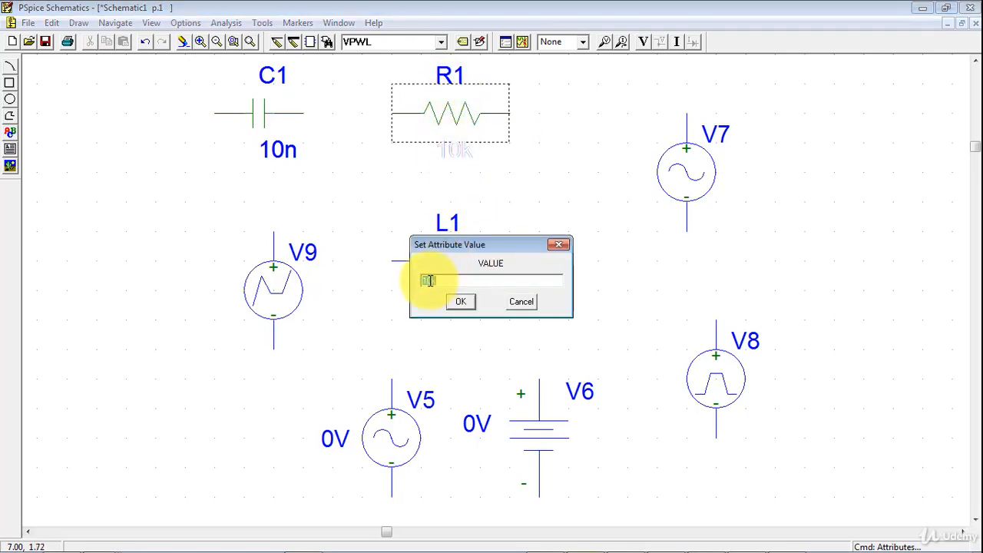
{"action": "type", "text": "12k"}
{"action": "left_click", "coordinate": [459, 302]}
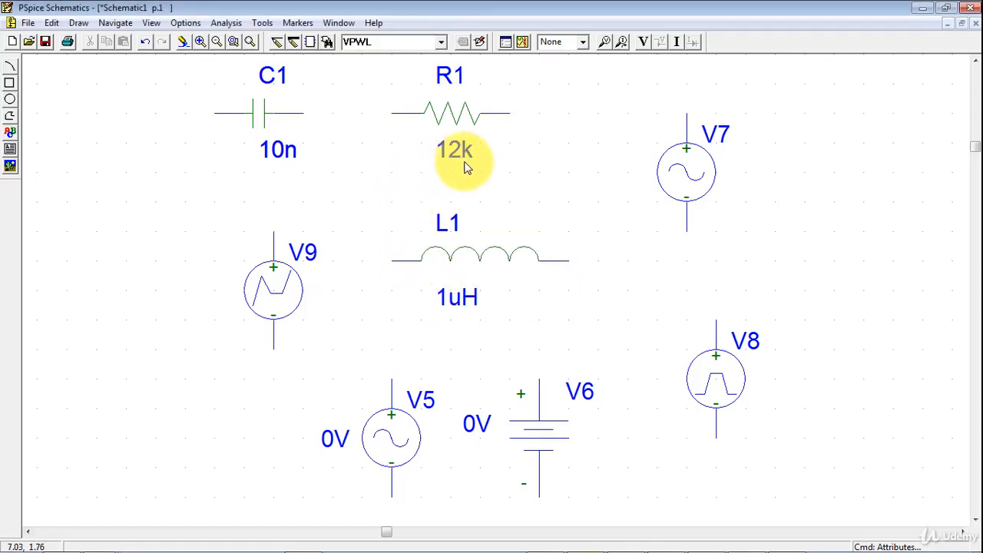
{"action": "double_click", "coordinate": [285, 160]}
{"action": "type", "text": "50n"}
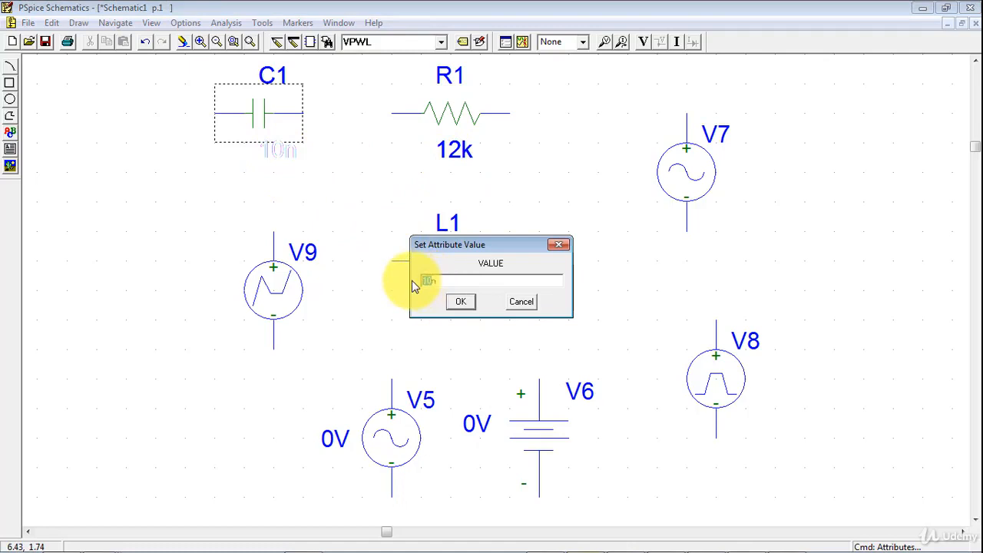
{"action": "left_click", "coordinate": [459, 302]}
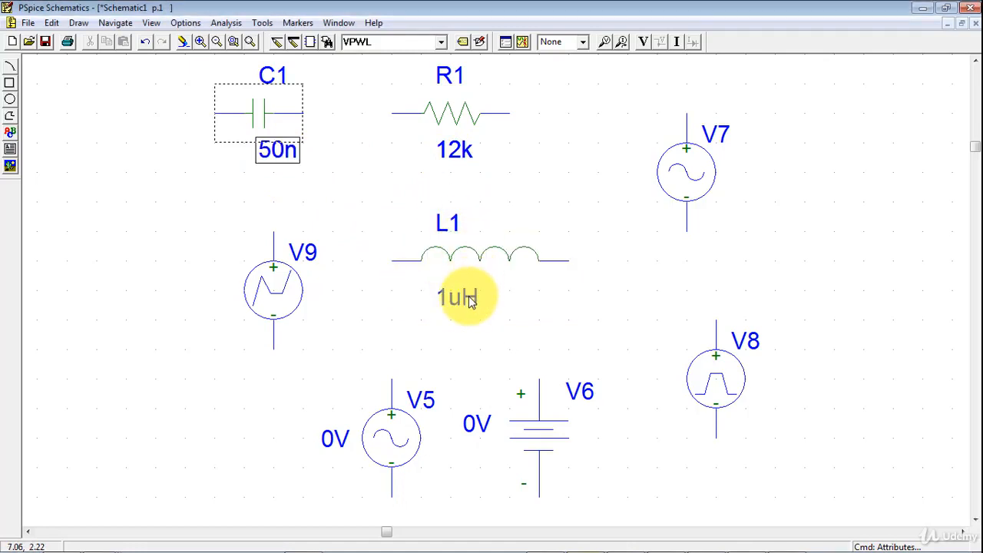
- Set inductor L1's value to 20u by editing its value label on the schematic
{"action": "double_click", "coordinate": [470, 301]}
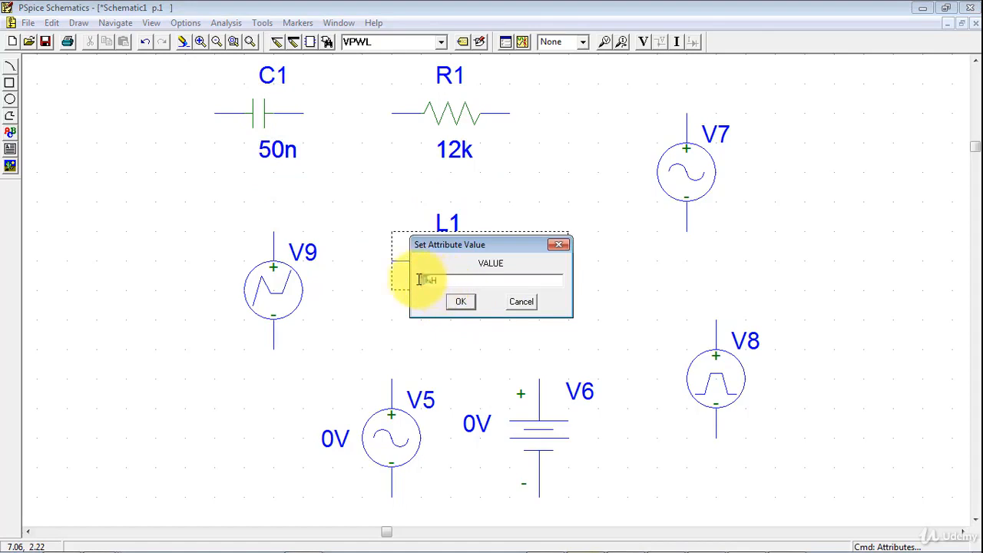
{"action": "type", "text": "20"}
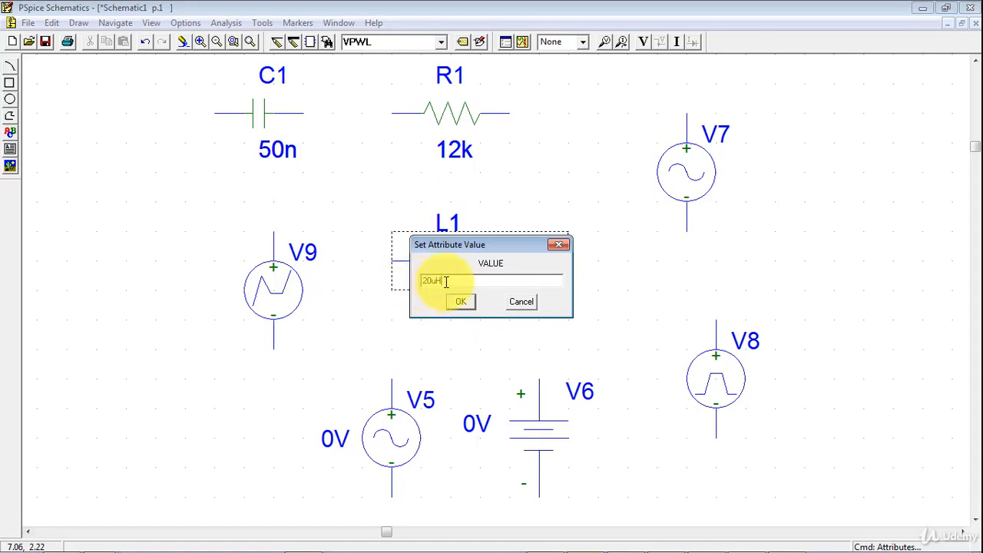
{"action": "left_click", "coordinate": [464, 297]}
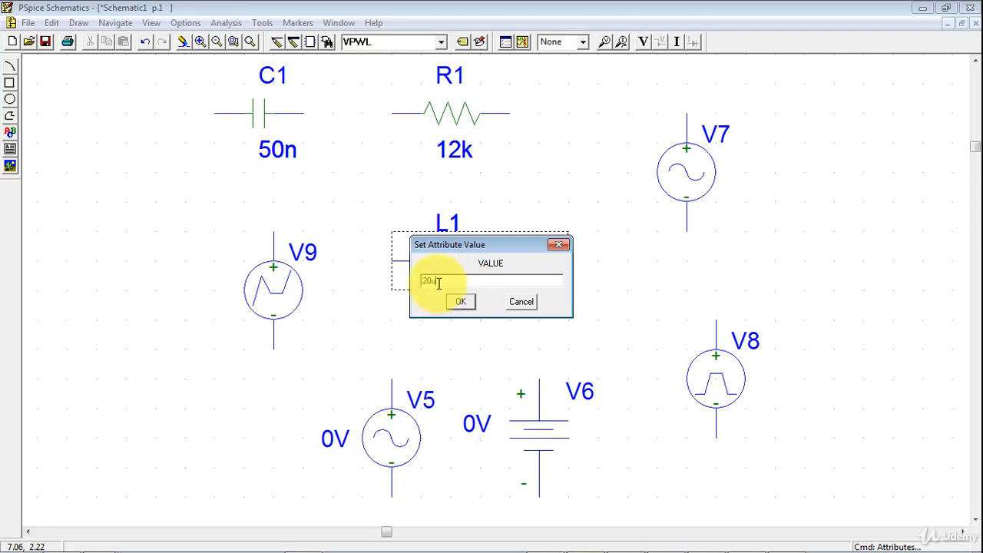
{"action": "left_click", "coordinate": [460, 302]}
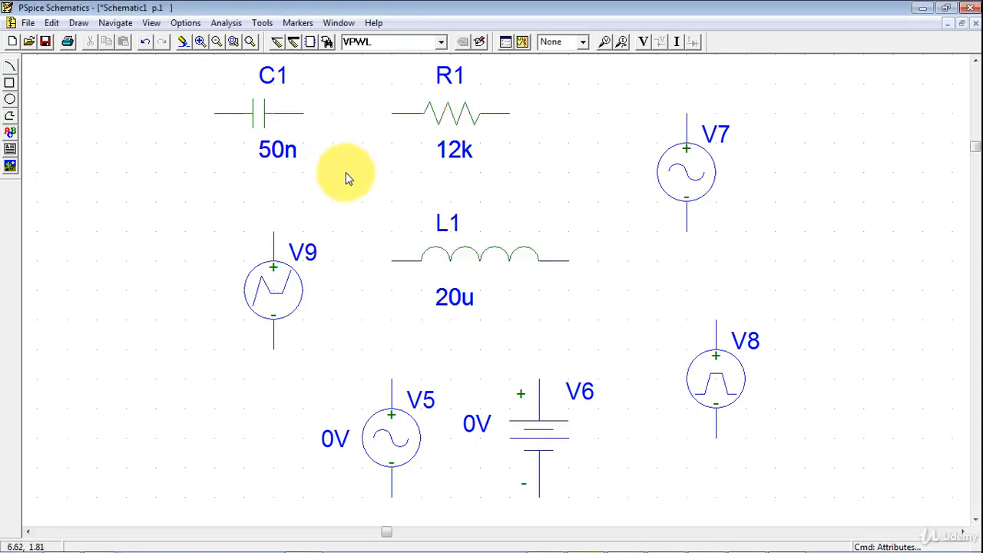
- Change the resistor's package reference designator to R2, keeping its RC05 footprint
{"action": "left_click", "coordinate": [463, 83]}
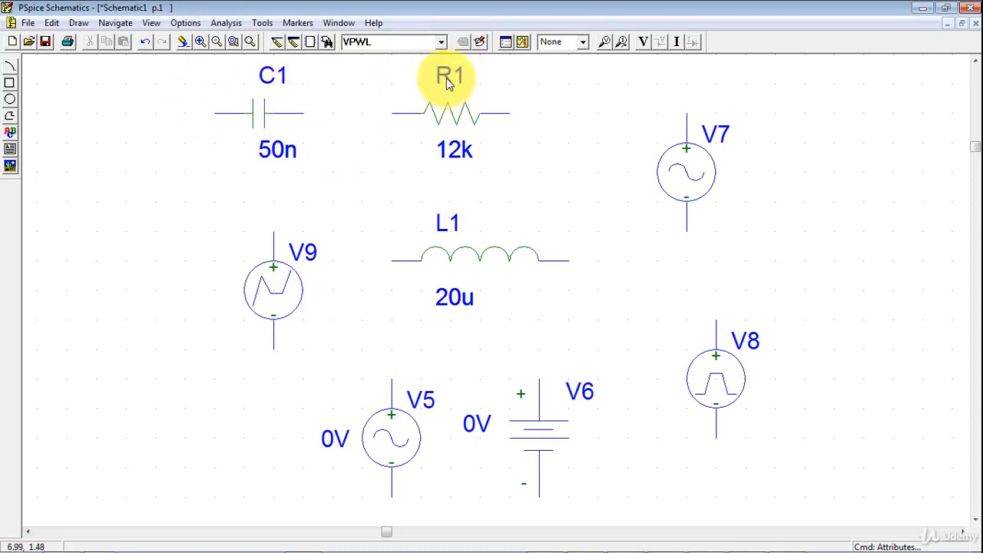
{"action": "left_click", "coordinate": [449, 83]}
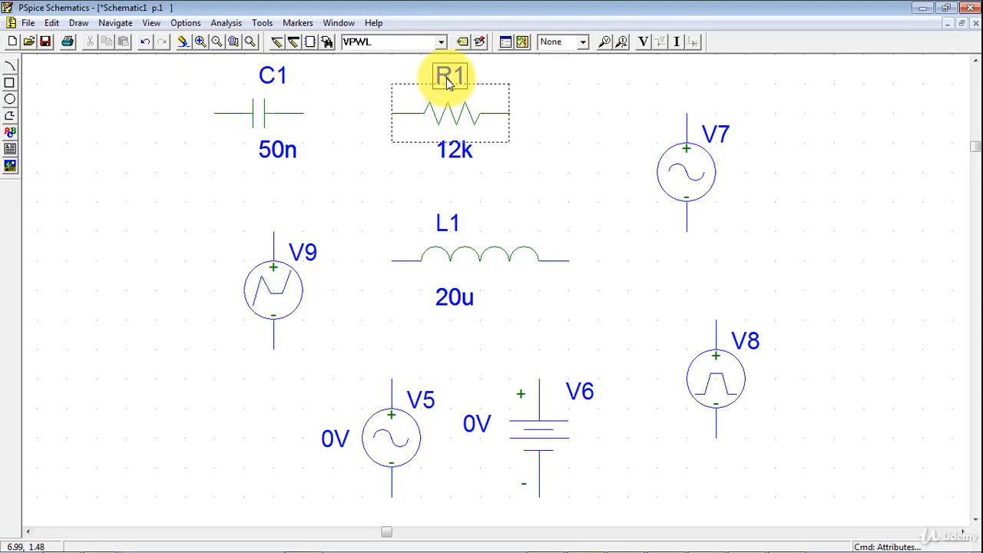
{"action": "double_click", "coordinate": [450, 83]}
{"action": "left_click", "coordinate": [511, 243]}
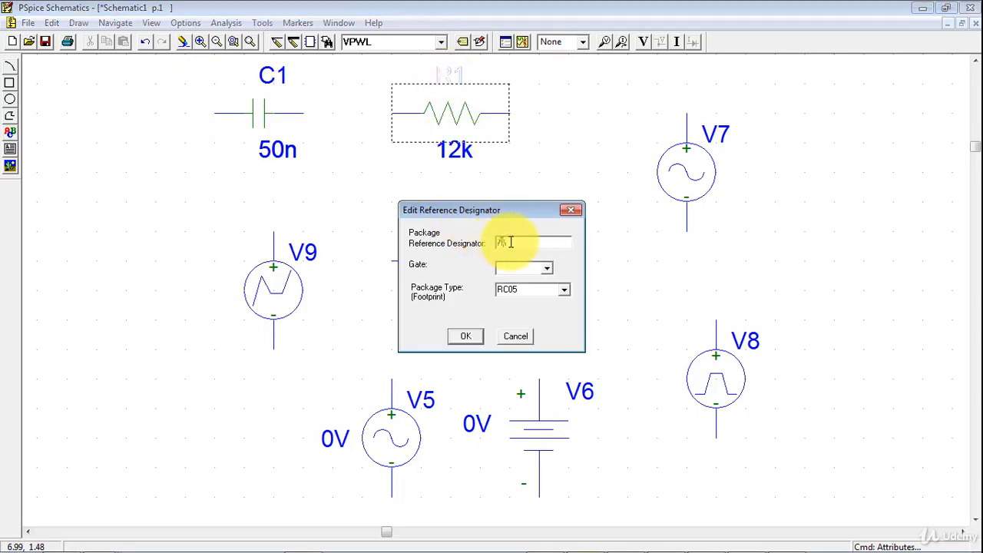
{"action": "left_click_drag", "start_coordinate": [511, 243], "coordinate": [528, 247]}
{"action": "type", "text": "2"}
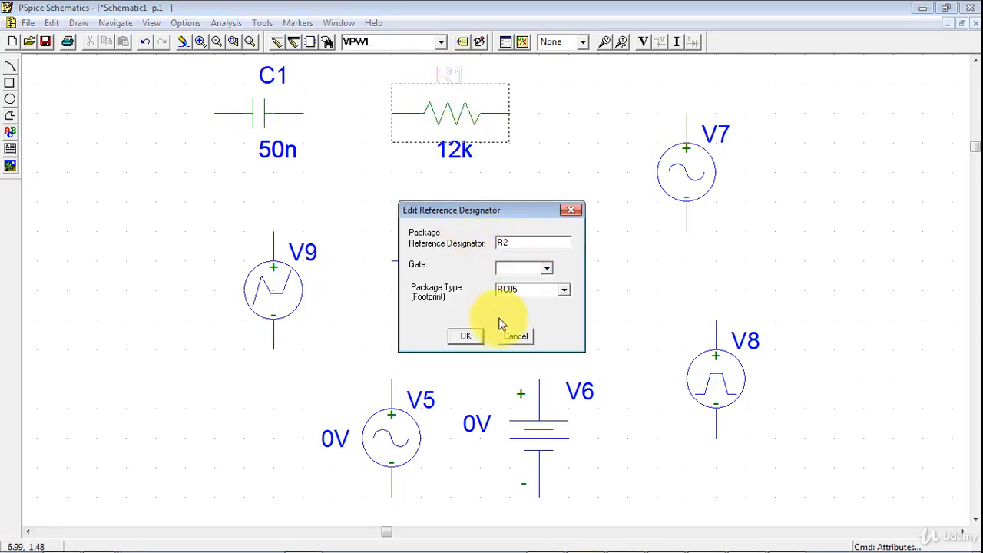
{"action": "left_click", "coordinate": [461, 333]}
- Change the capacitor's package reference designator to C3, keeping its CK05 footprint
{"action": "double_click", "coordinate": [278, 77]}
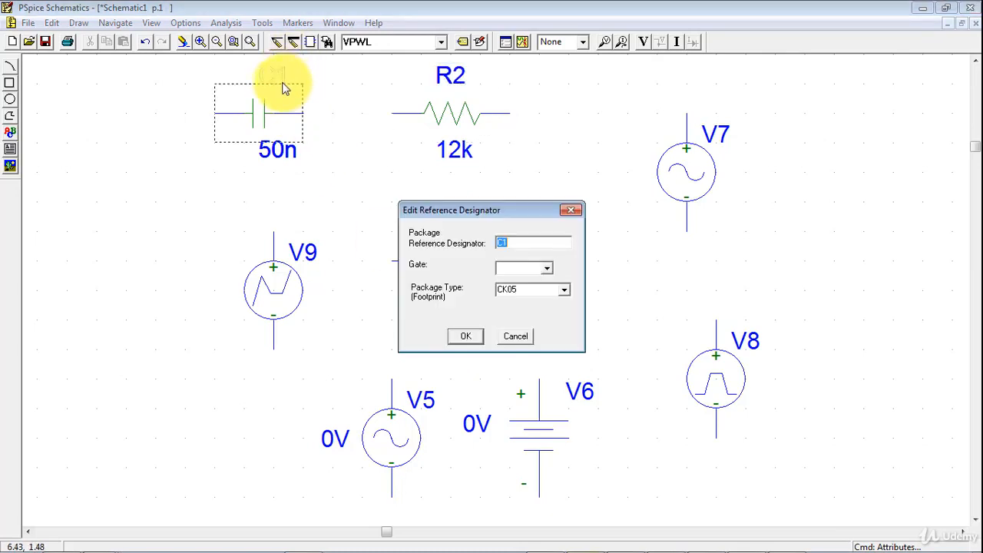
{"action": "left_click_drag", "start_coordinate": [504, 243], "coordinate": [523, 264]}
{"action": "type", "text": "3"}
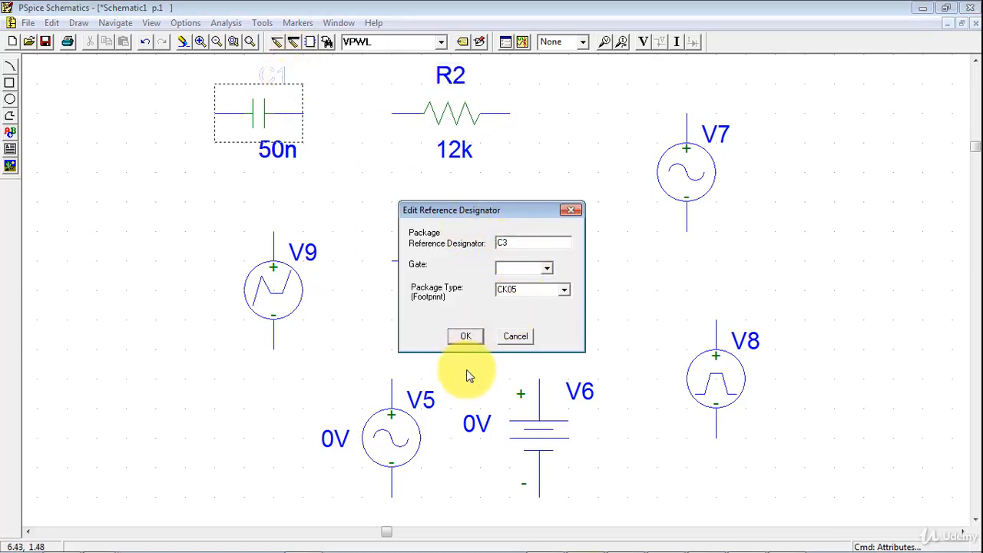
{"action": "left_click", "coordinate": [461, 333]}
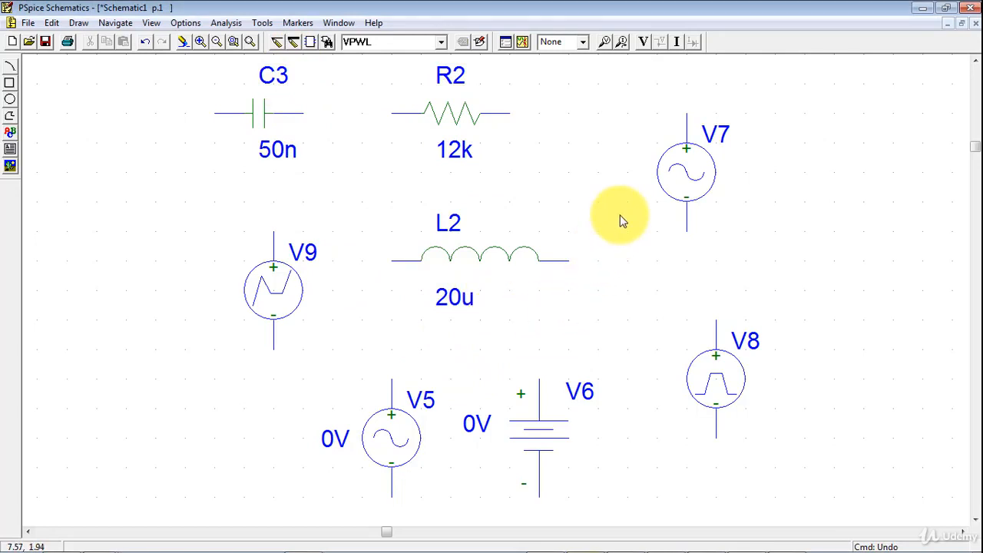
- Open the attributes of sine source V7, review REFDES and DC, and save its AC attribute as 10
{"action": "left_click", "coordinate": [685, 179]}
{"action": "left_click", "coordinate": [460, 43]}
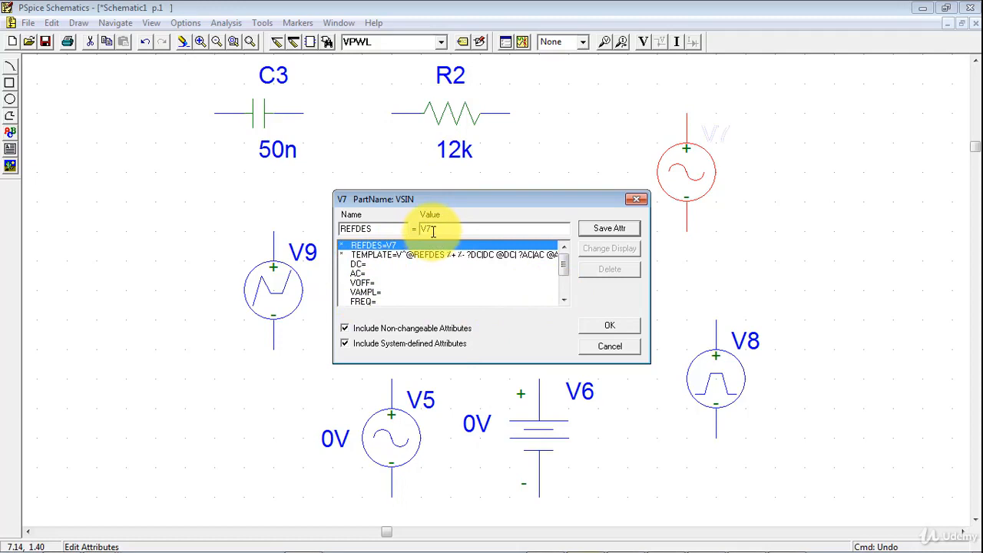
{"action": "left_click_drag", "start_coordinate": [433, 231], "coordinate": [415, 228]}
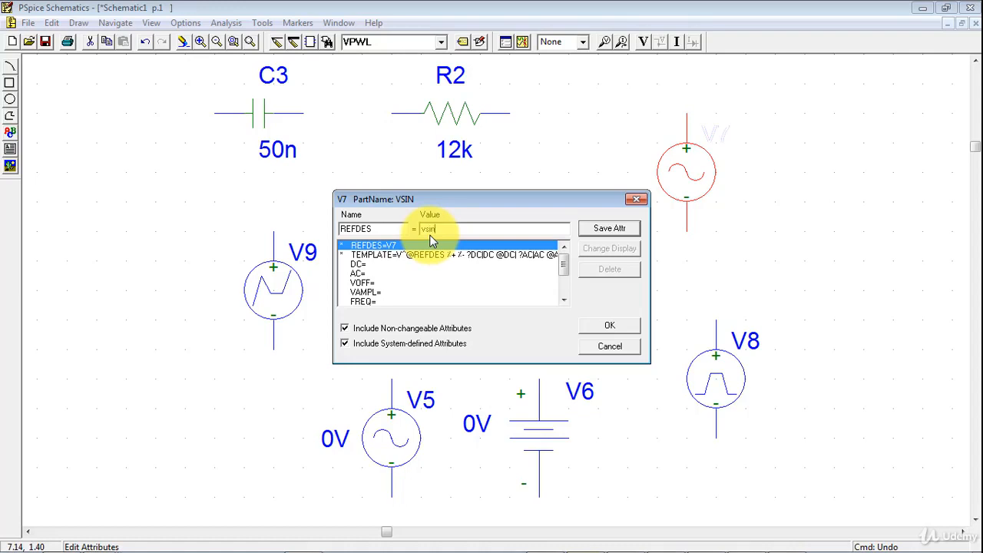
{"action": "left_click", "coordinate": [355, 264]}
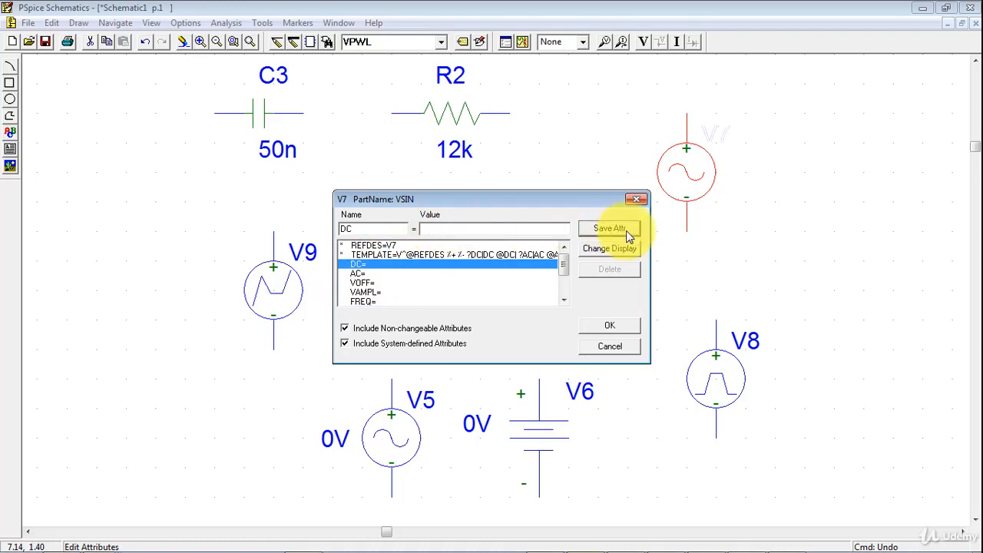
{"action": "left_click", "coordinate": [356, 277]}
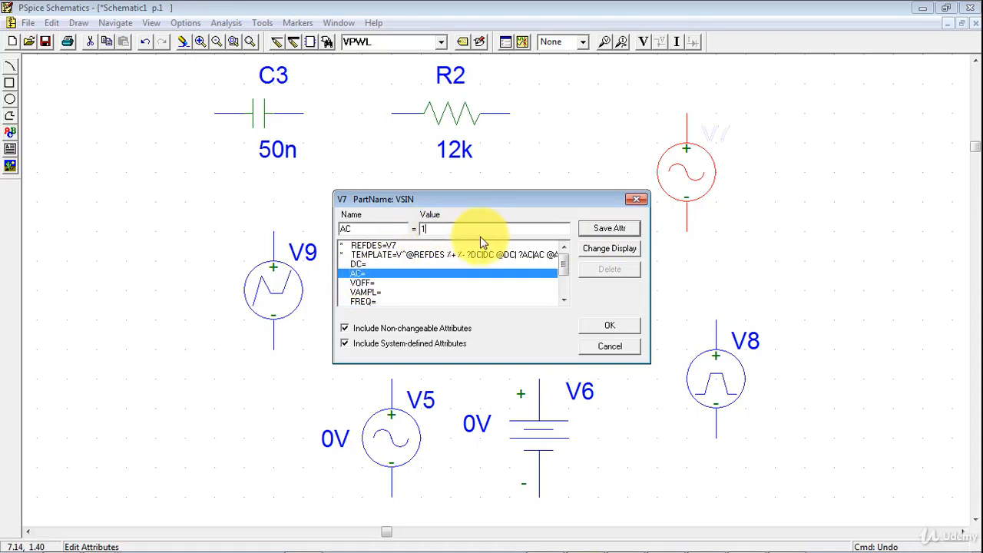
{"action": "left_click", "coordinate": [366, 283]}
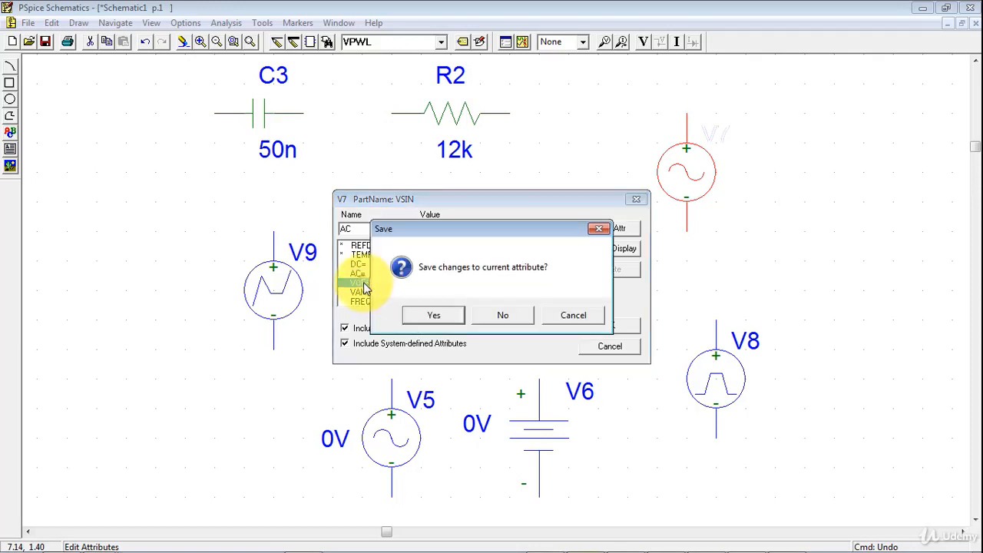
{"action": "left_click", "coordinate": [537, 314]}
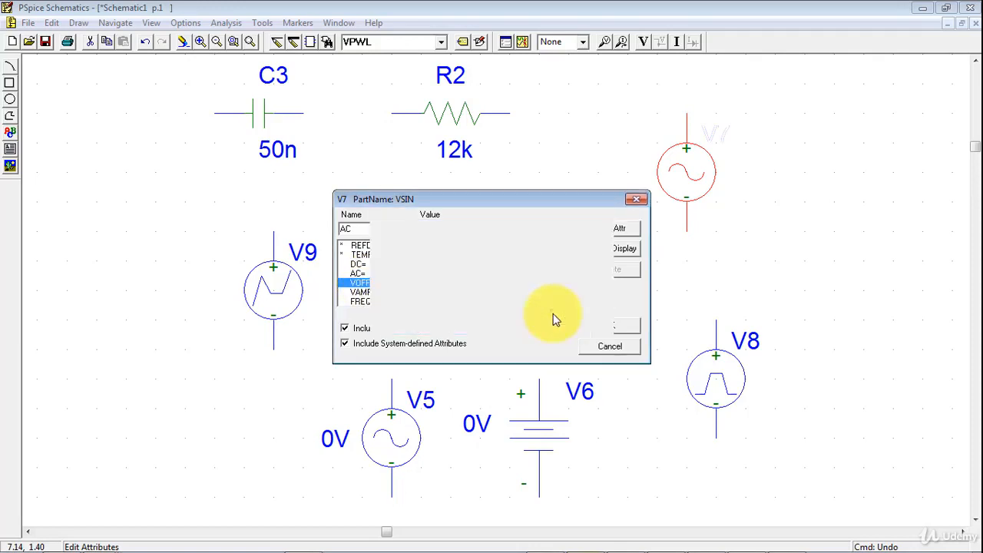
{"action": "left_click", "coordinate": [601, 235]}
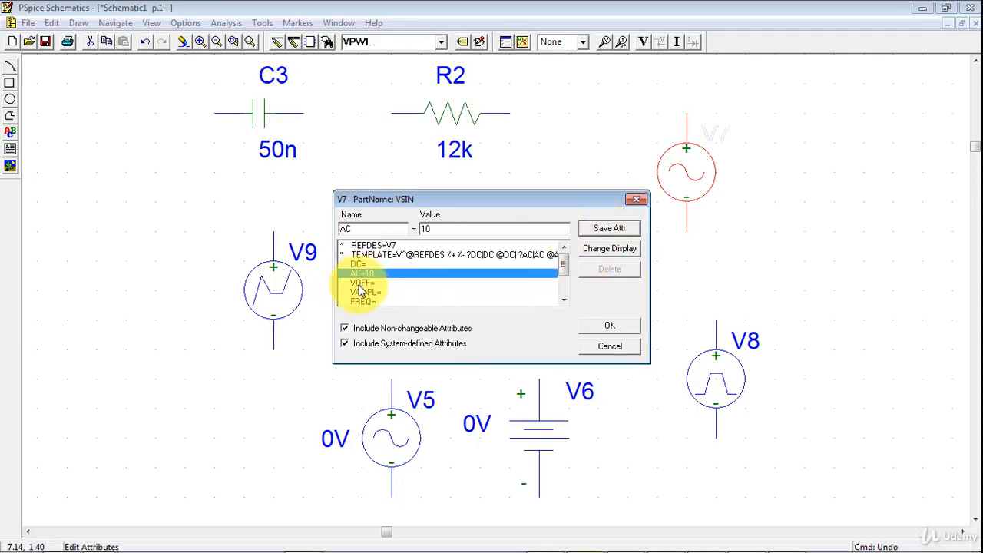
- Examine the sine source V7's VOFF, VAMPL, FREQ, TD, DF and PHASE attributes without changing them
{"action": "left_click", "coordinate": [362, 284]}
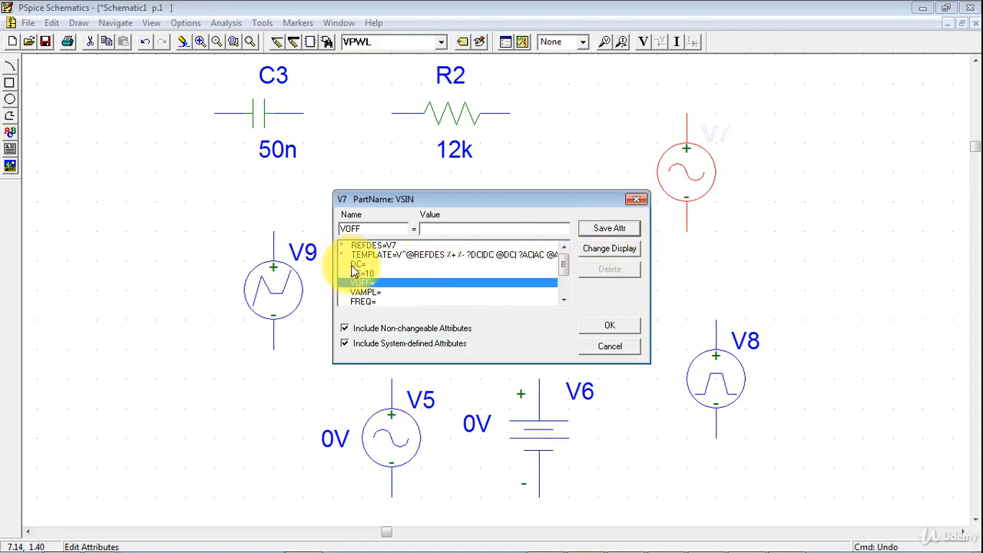
{"action": "left_click", "coordinate": [359, 294]}
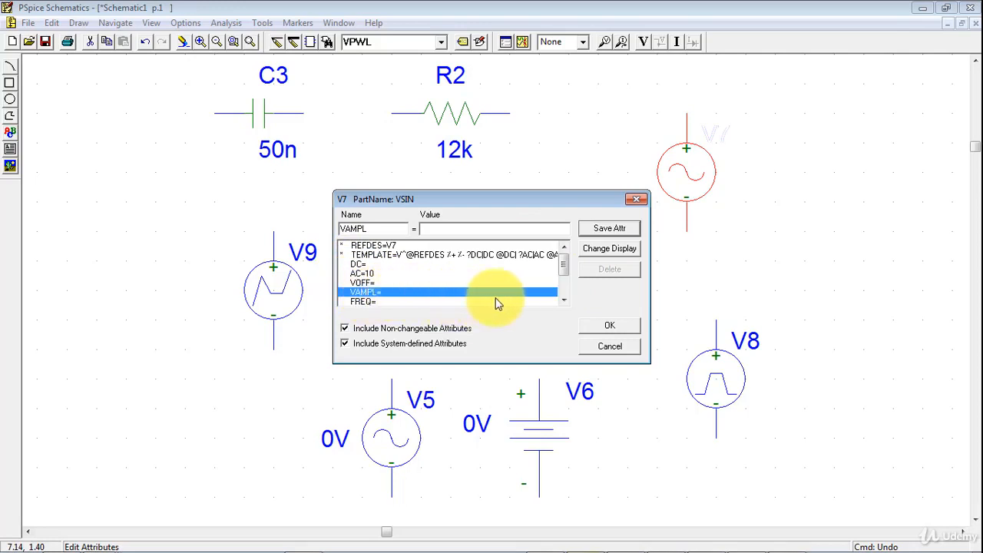
{"action": "left_click", "coordinate": [564, 301]}
{"action": "left_click", "coordinate": [563, 301]}
{"action": "left_click", "coordinate": [563, 300]}
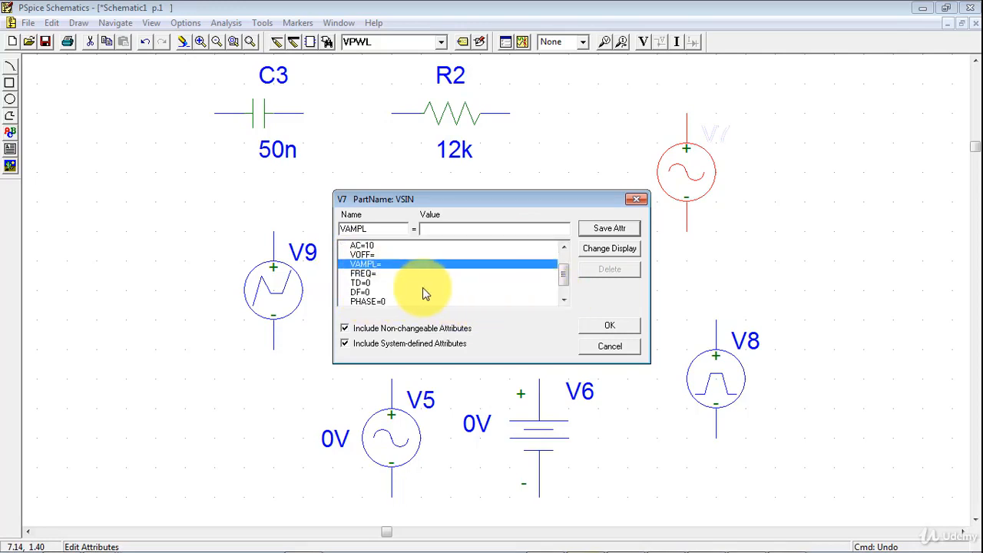
{"action": "left_click", "coordinate": [362, 274]}
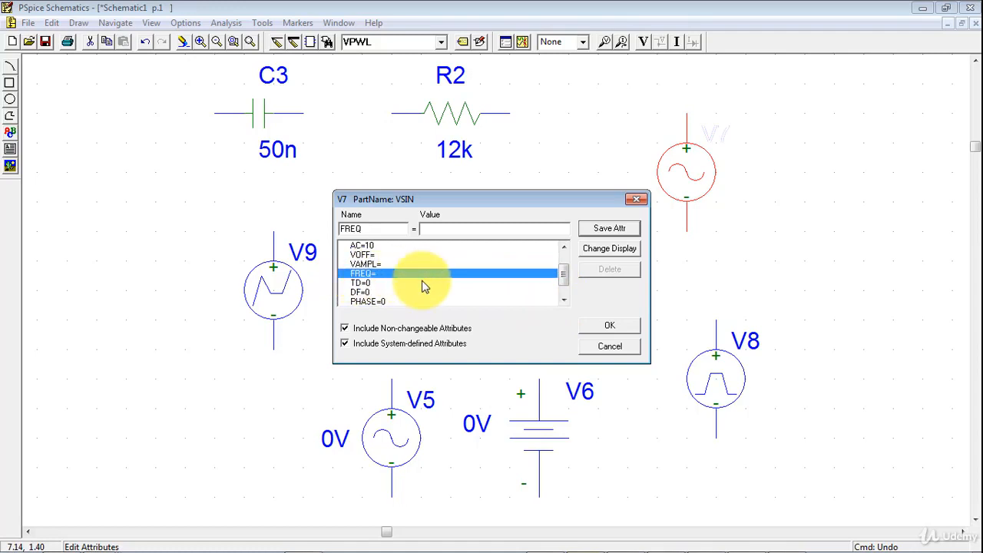
{"action": "left_click", "coordinate": [364, 283]}
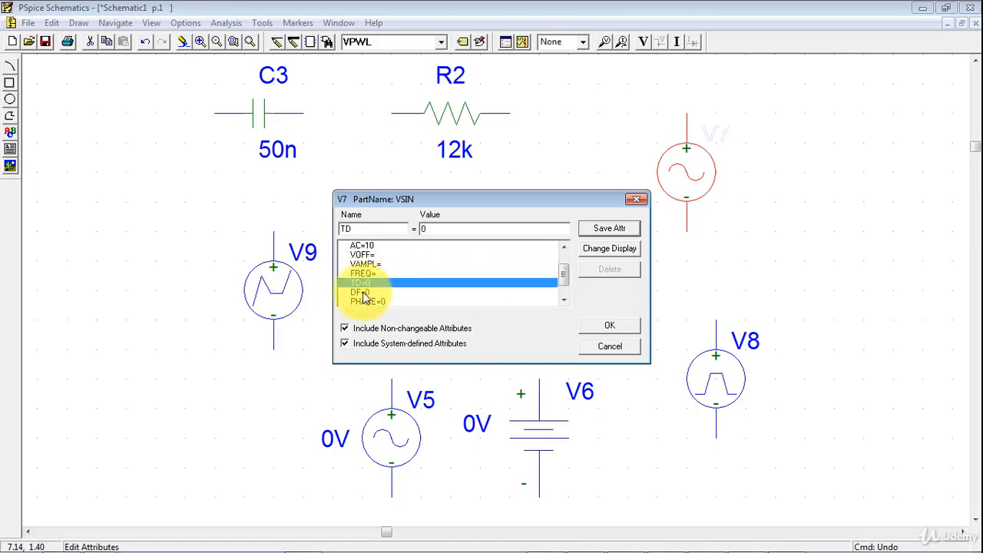
{"action": "left_click", "coordinate": [370, 293]}
{"action": "left_click", "coordinate": [376, 302]}
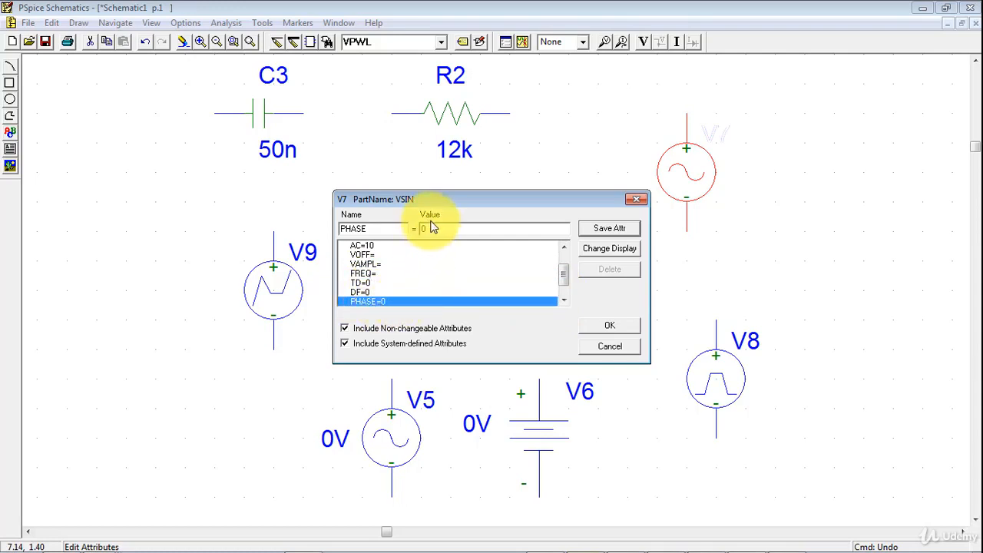
{"action": "left_click_drag", "start_coordinate": [563, 273], "coordinate": [562, 260]}
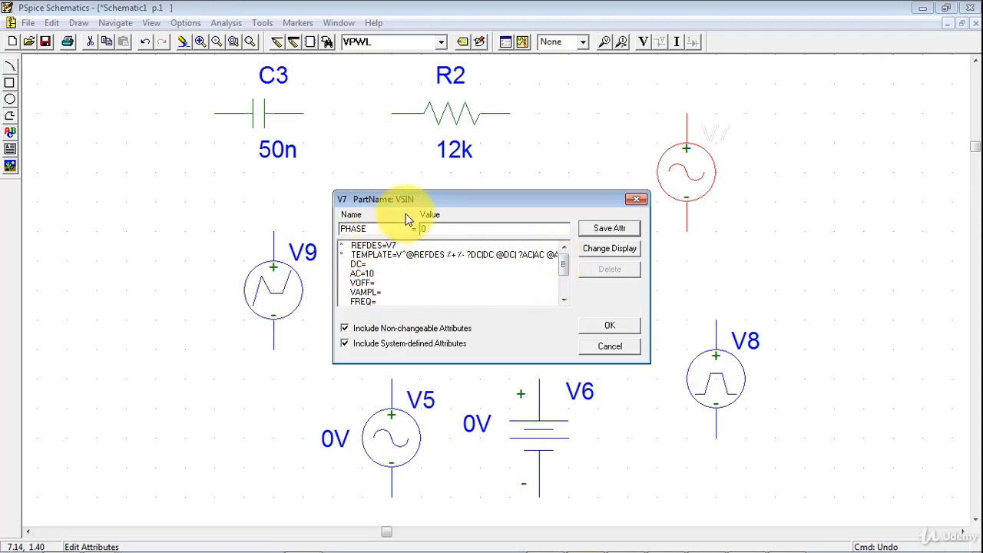
- Display both the name and value of sine source V7's AC attribute on the schematic
{"action": "left_click", "coordinate": [368, 275]}
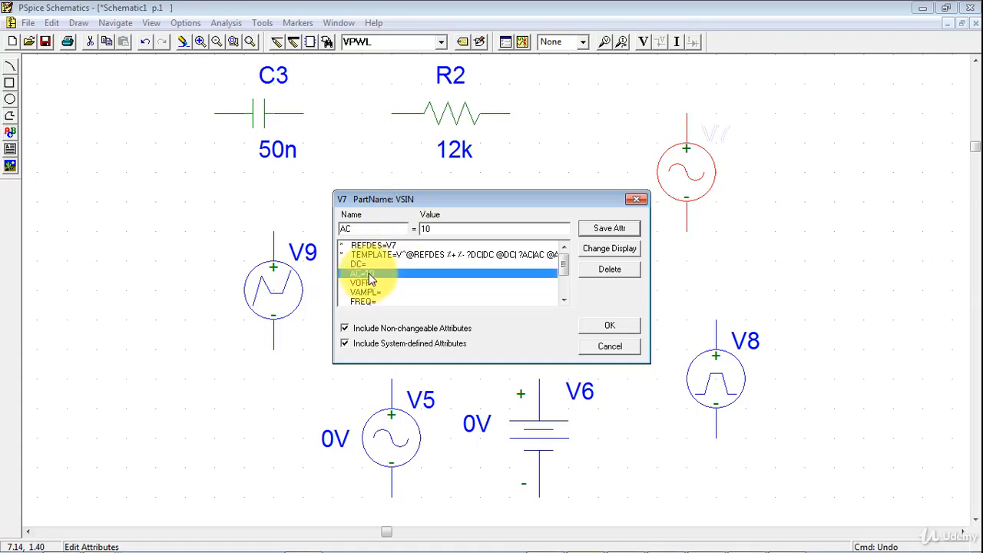
{"action": "left_click", "coordinate": [607, 251]}
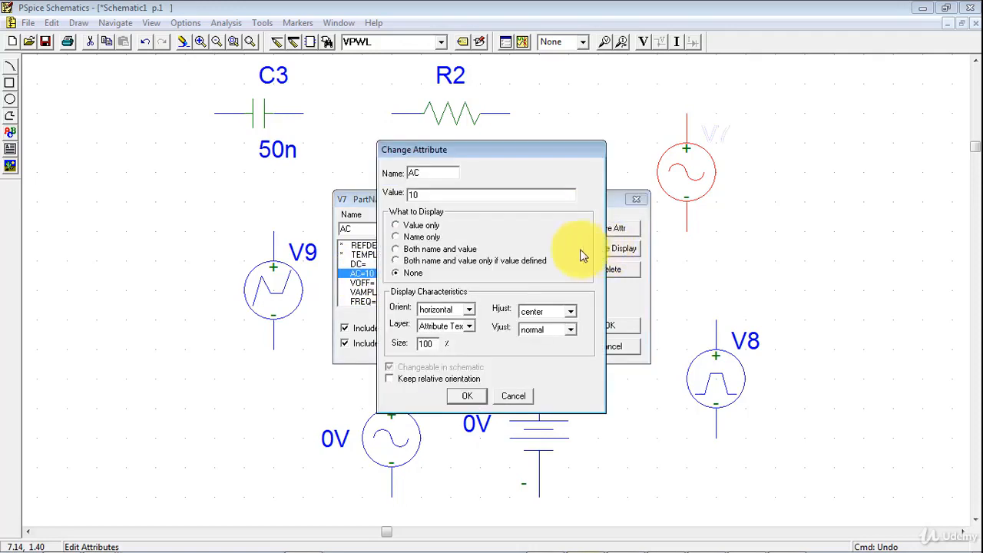
{"action": "left_click", "coordinate": [396, 248]}
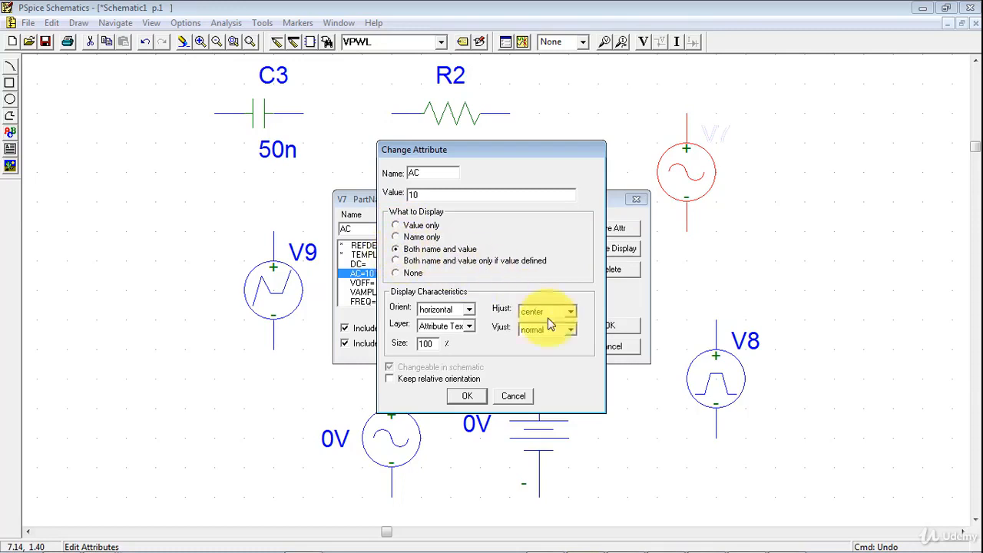
{"action": "left_click", "coordinate": [481, 397]}
{"action": "left_click", "coordinate": [608, 329]}
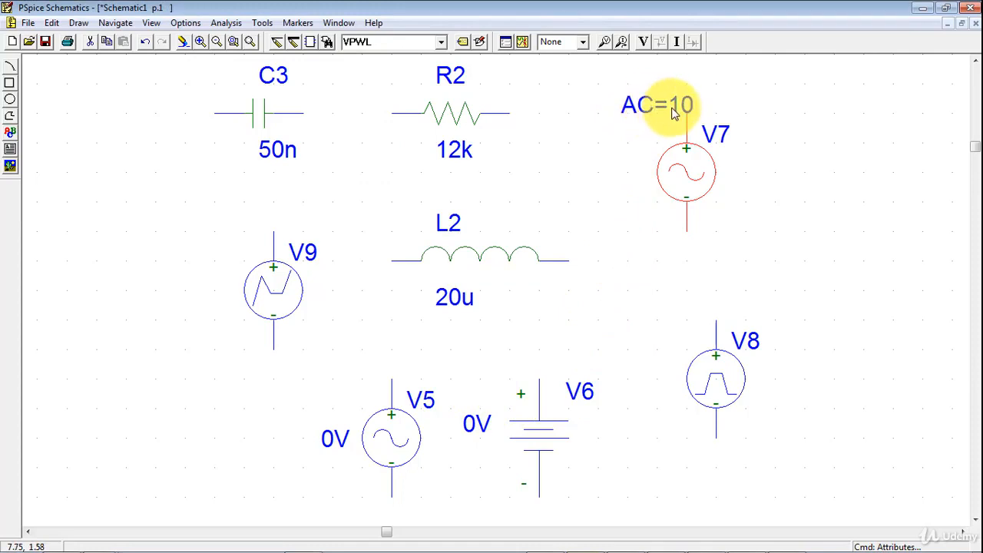
- Set sine source V7's VOFF to 2 with both name and value displayed, and move the overlapping AC label just below the VOFF label
{"action": "double_click", "coordinate": [686, 179]}
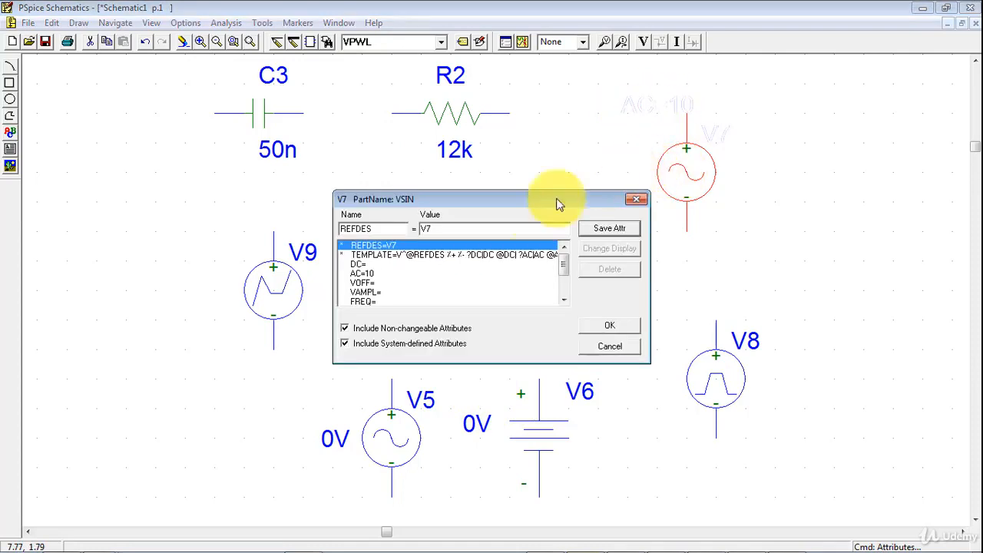
{"action": "left_click", "coordinate": [364, 283]}
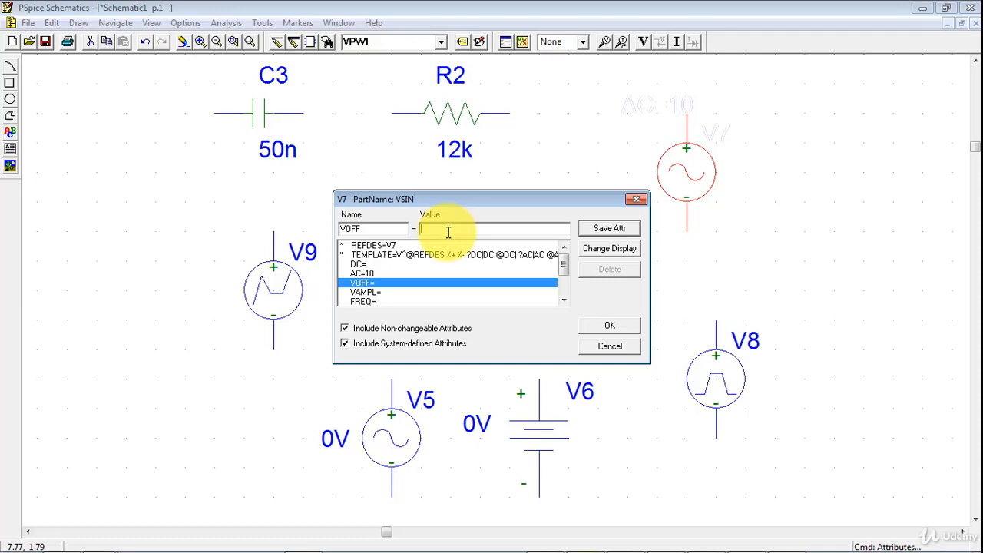
{"action": "type", "text": "2"}
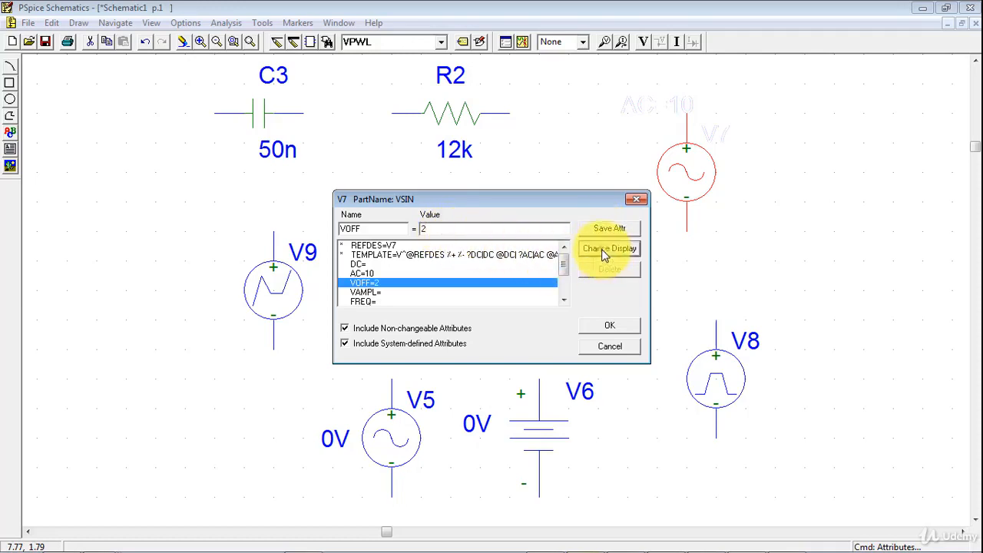
{"action": "left_click", "coordinate": [601, 249]}
{"action": "left_click", "coordinate": [419, 250]}
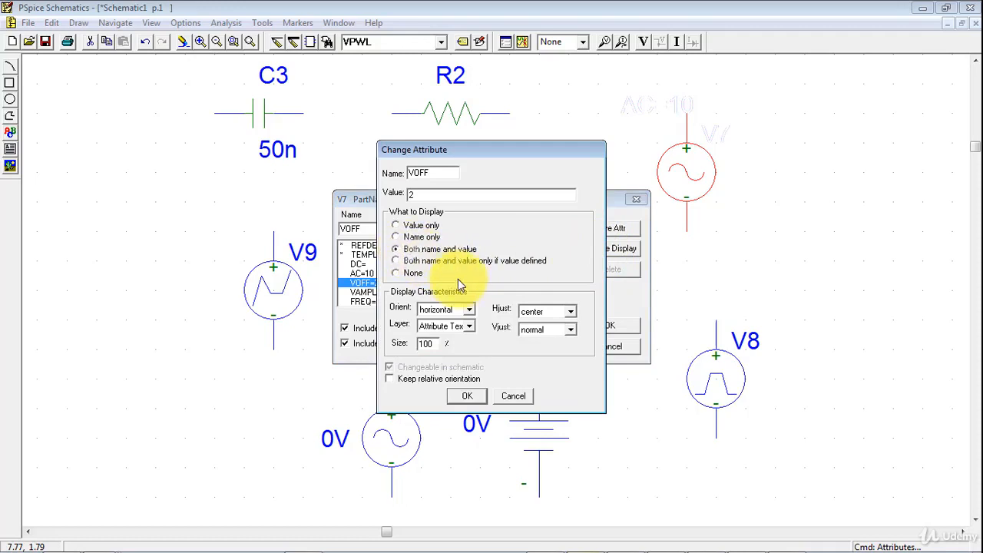
{"action": "left_click", "coordinate": [474, 403]}
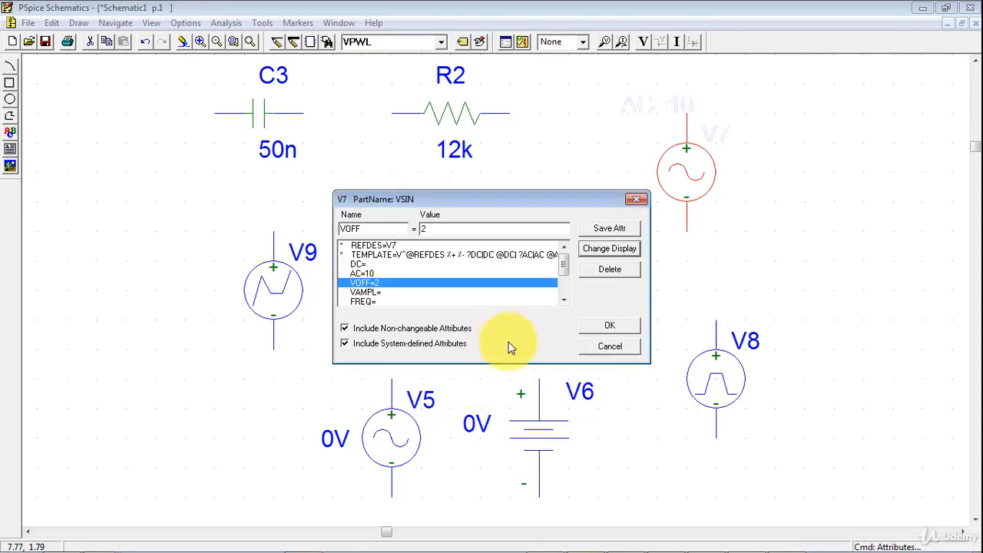
{"action": "left_click", "coordinate": [607, 326]}
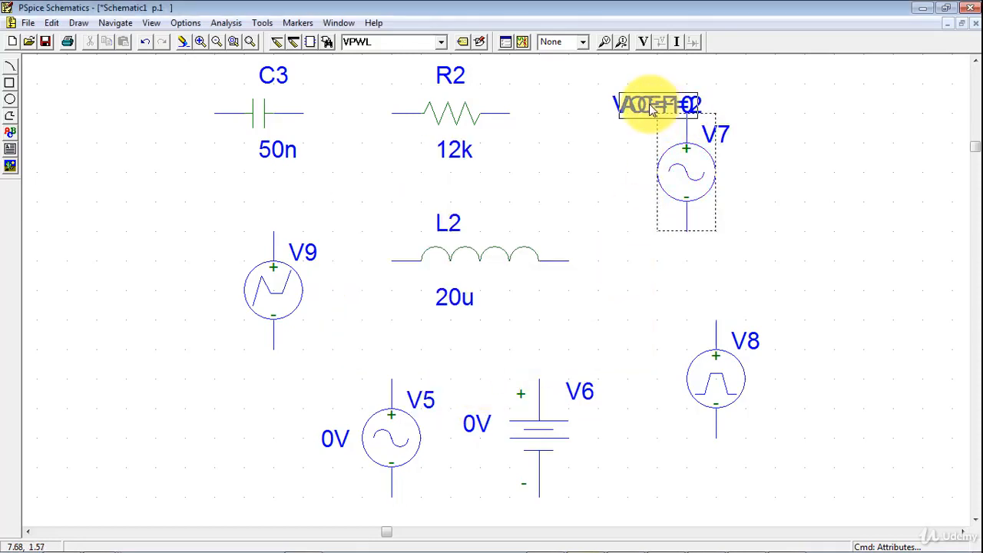
{"action": "left_click_drag", "start_coordinate": [641, 108], "coordinate": [647, 145]}
{"action": "left_click", "coordinate": [615, 169]}
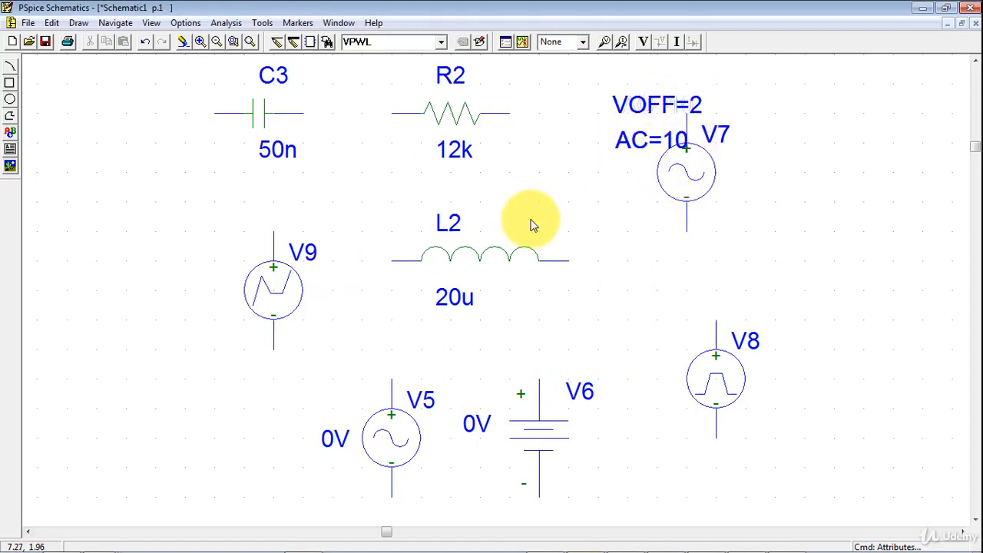
- Examine AC source V5's DC, ACMAG and ACPHASE attributes without changing them
{"action": "double_click", "coordinate": [397, 449]}
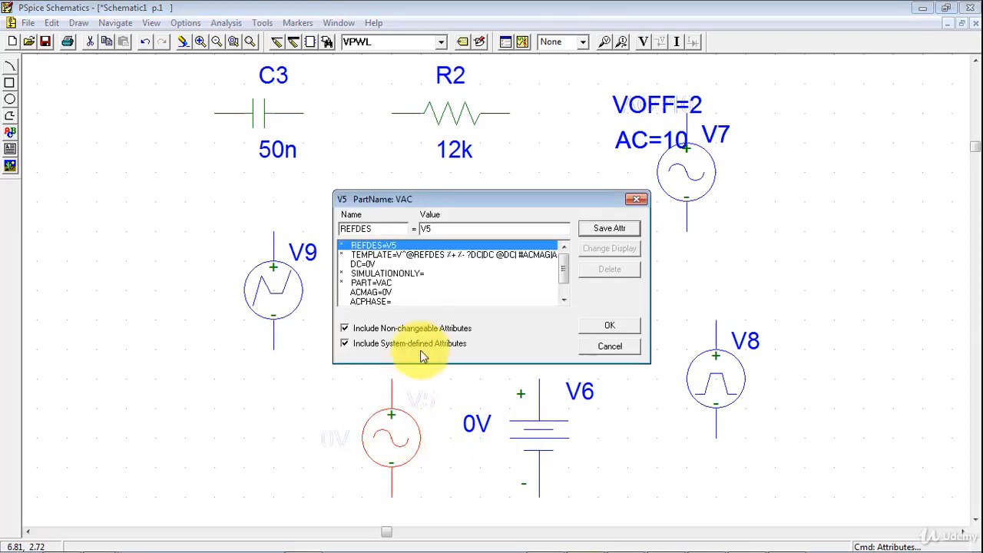
{"action": "left_click", "coordinate": [369, 263]}
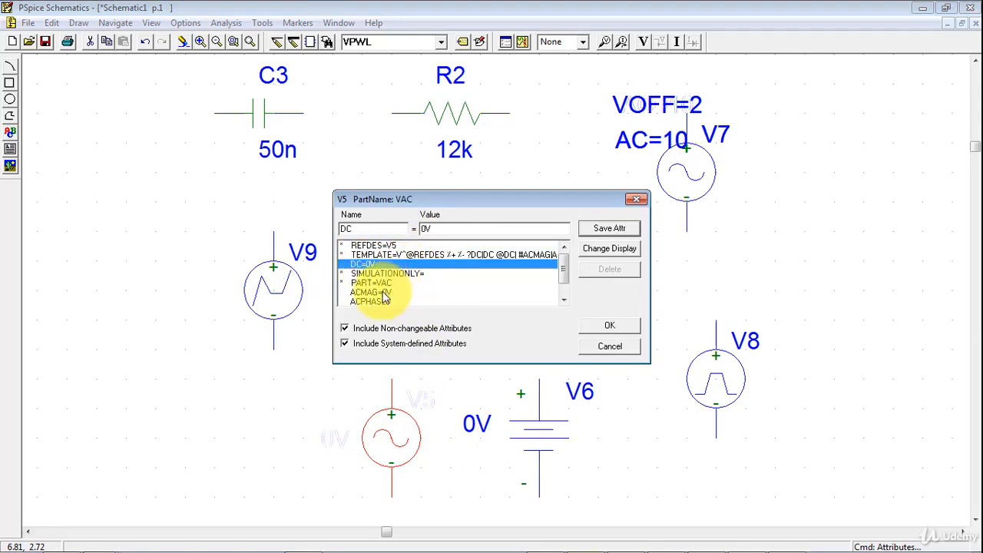
{"action": "left_click", "coordinate": [383, 293]}
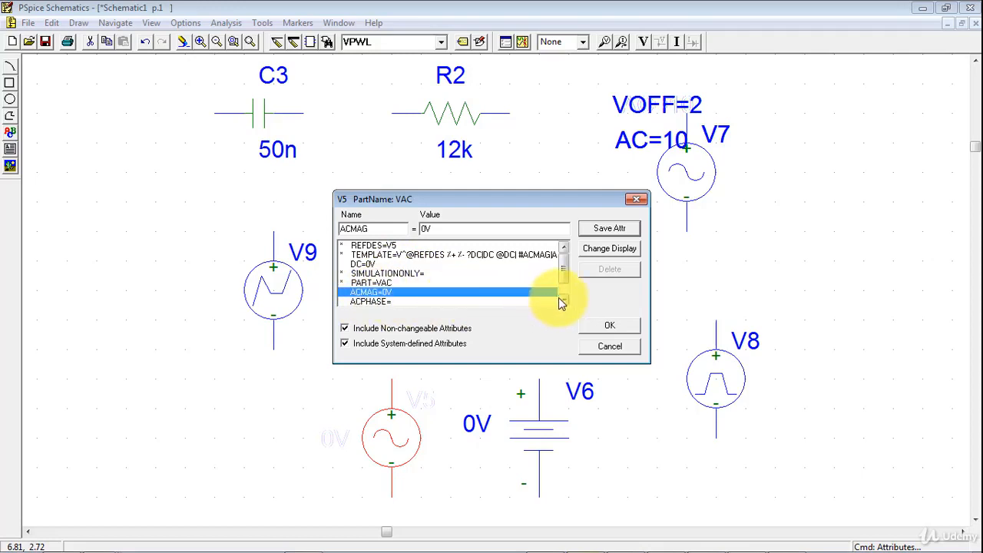
{"action": "left_click", "coordinate": [560, 299]}
{"action": "left_click", "coordinate": [368, 295]}
{"action": "left_click_drag", "start_coordinate": [563, 274], "coordinate": [562, 280]}
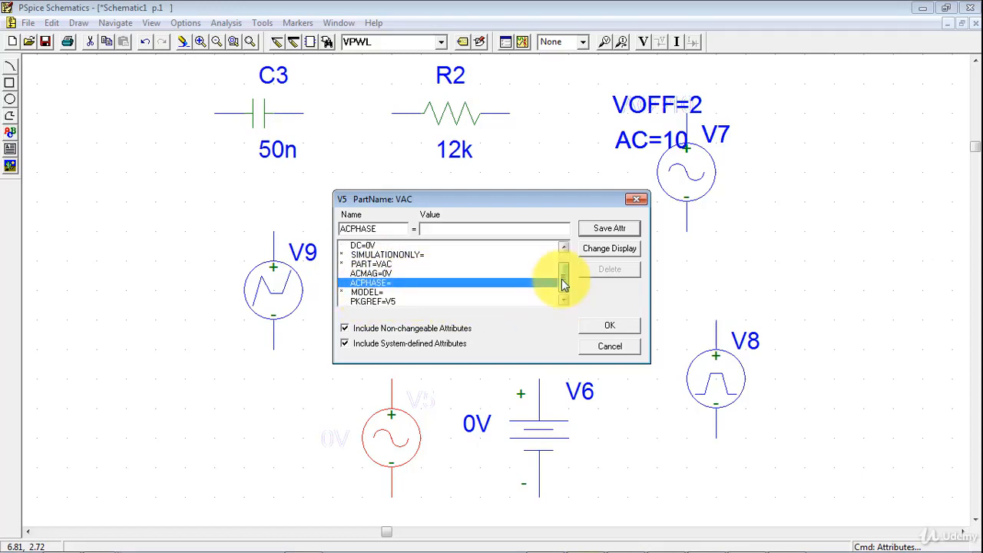
{"action": "left_click", "coordinate": [608, 326]}
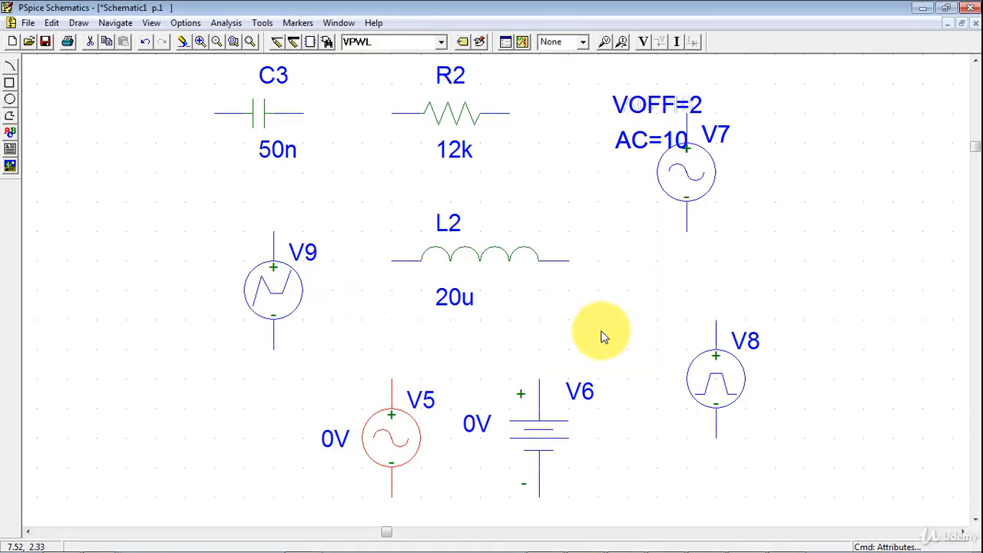
{"action": "left_click", "coordinate": [501, 388]}
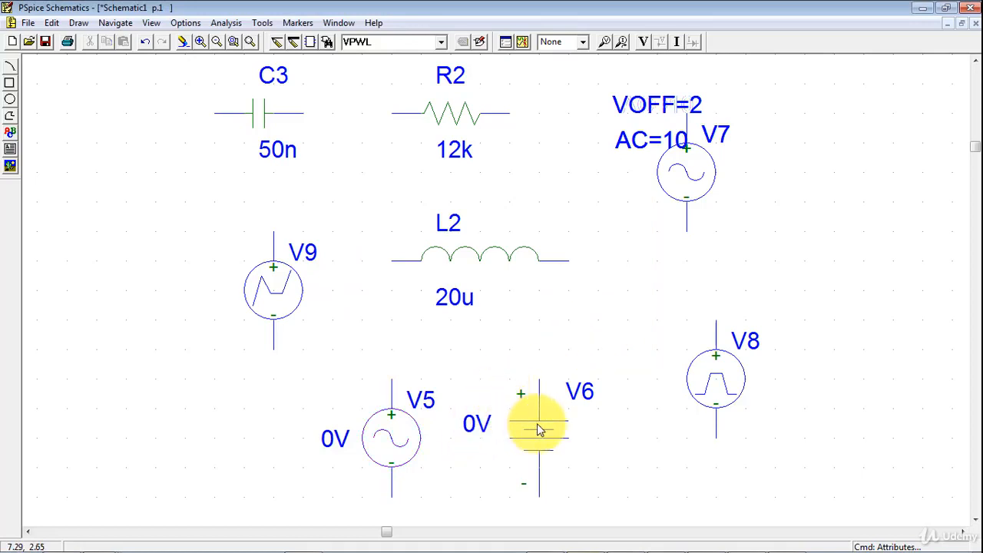
- Set the DC attribute of battery source V6 to 10V through its part attributes
{"action": "double_click", "coordinate": [537, 423]}
{"action": "left_click", "coordinate": [362, 264]}
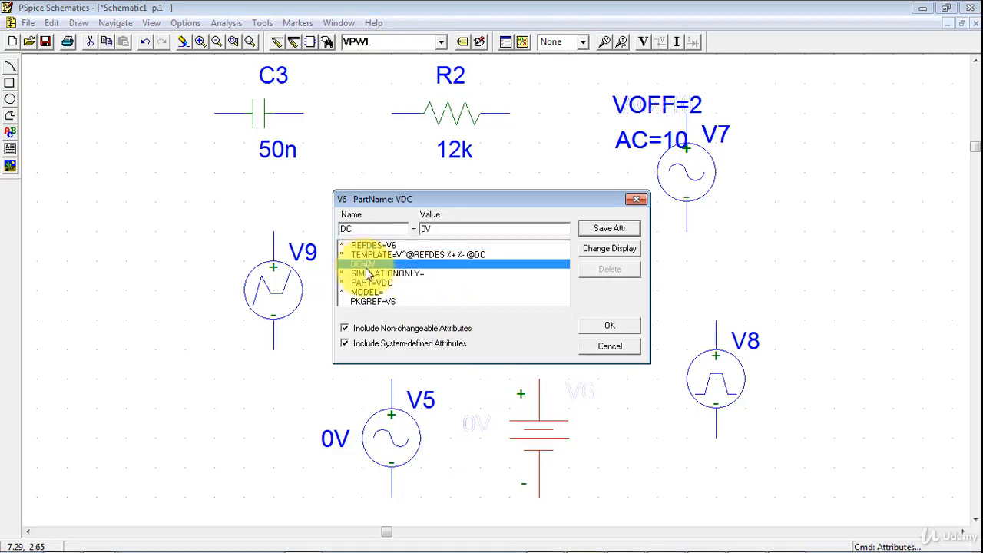
{"action": "double_click", "coordinate": [427, 231]}
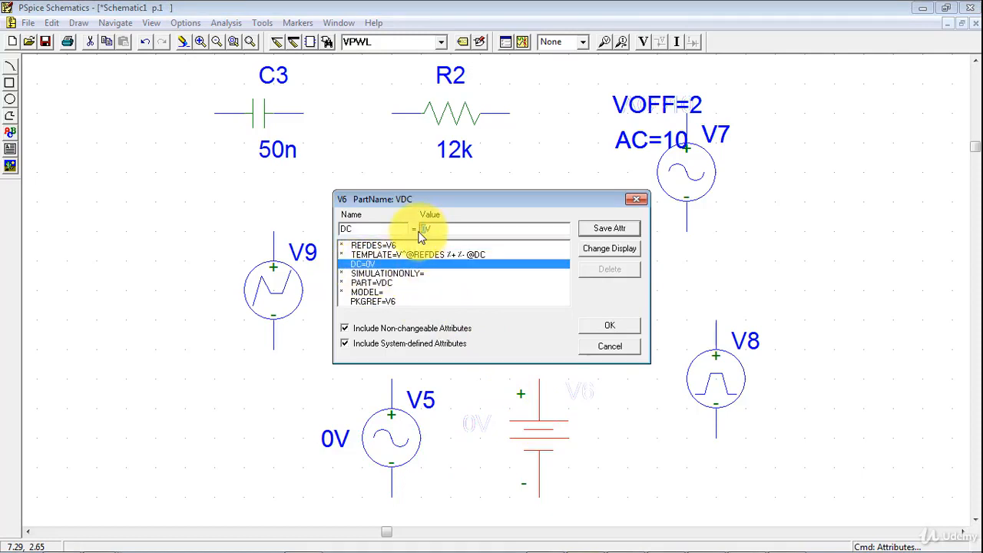
{"action": "left_click", "coordinate": [607, 325]}
{"action": "left_click", "coordinate": [442, 315]}
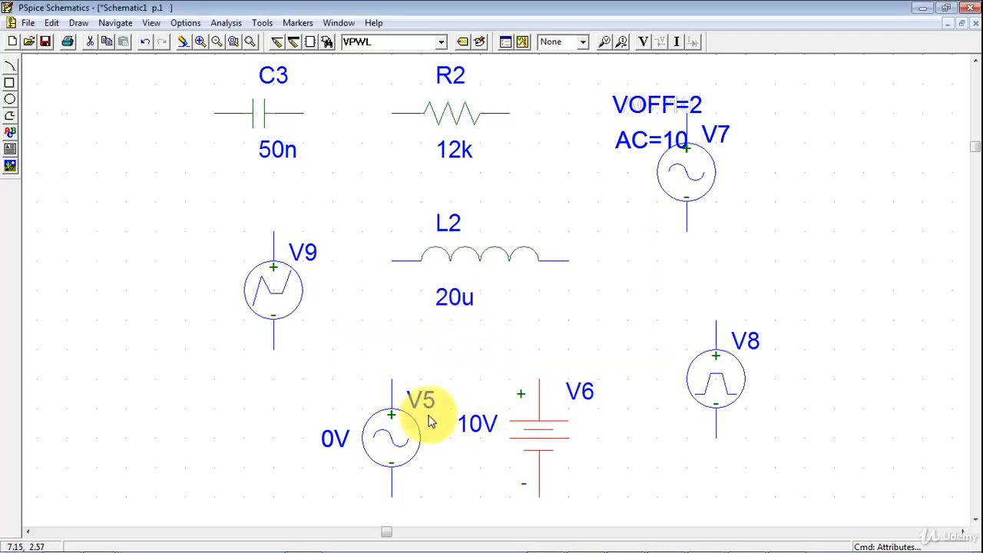
- Set battery source V6's DC value to 20V directly from its value label on the schematic
{"action": "double_click", "coordinate": [477, 427]}
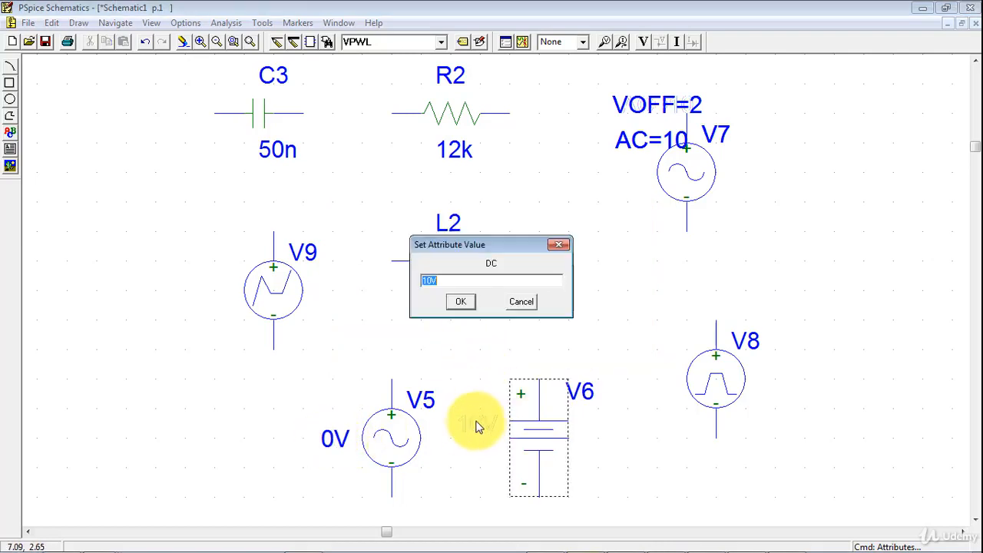
{"action": "left_click_drag", "start_coordinate": [431, 282], "coordinate": [398, 278]}
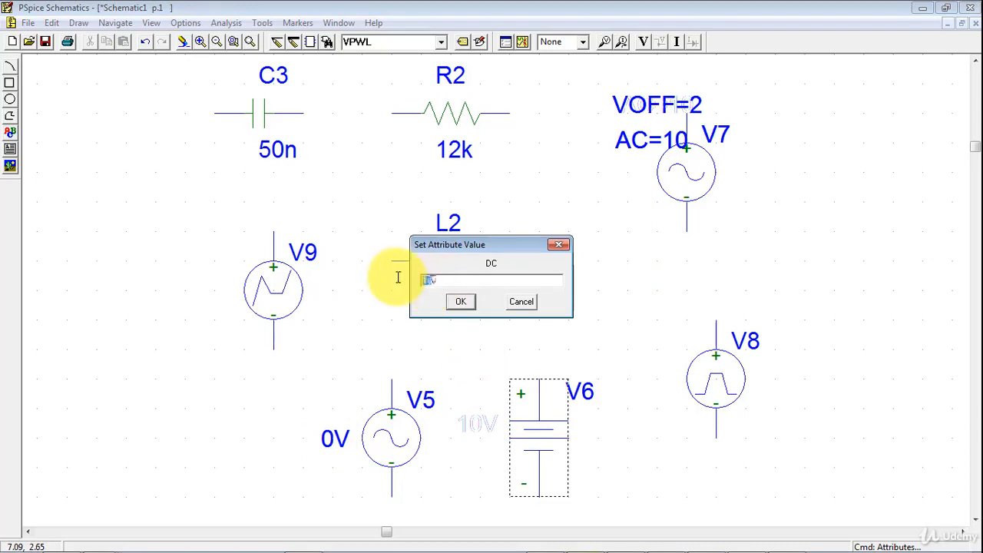
{"action": "type", "text": "2"}
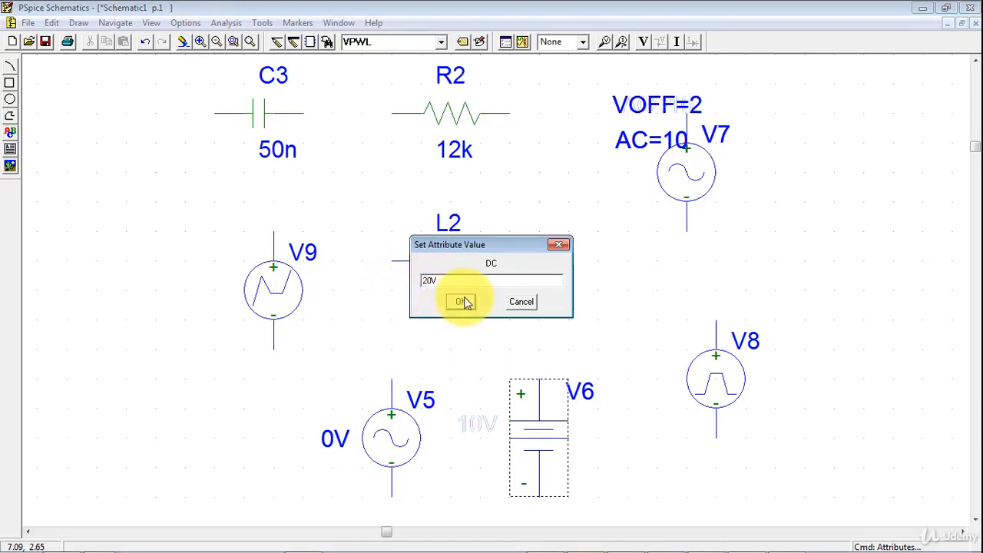
{"action": "left_click", "coordinate": [463, 301]}
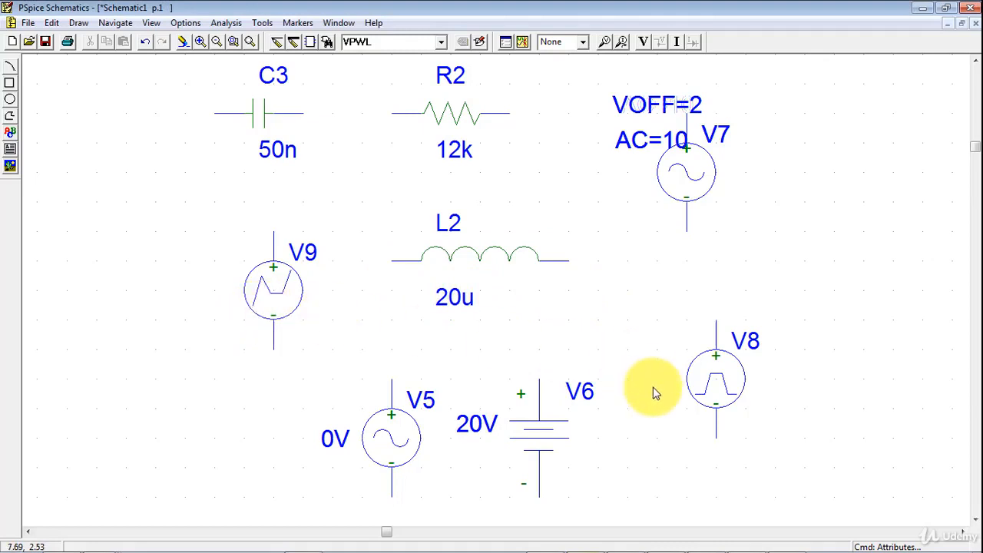
- Open pulse source V8's part attributes and examine its DC, AC, V1 and V2 entries
{"action": "double_click", "coordinate": [722, 375]}
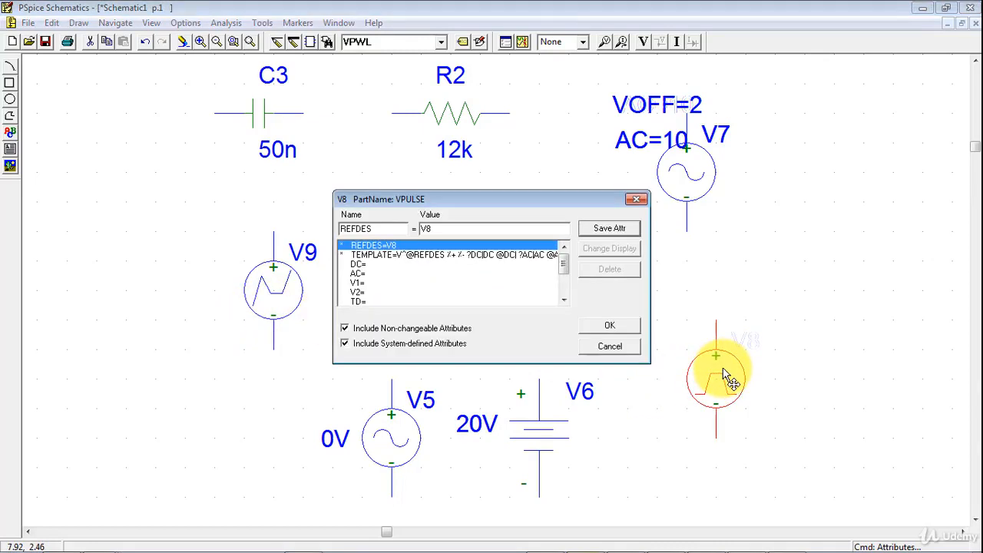
{"action": "left_click", "coordinate": [359, 265]}
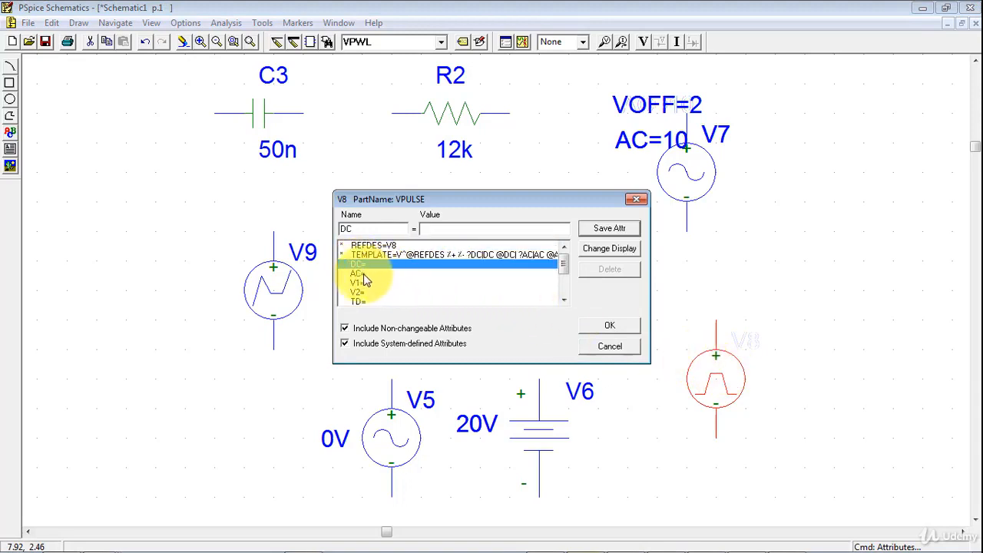
{"action": "left_click", "coordinate": [364, 273]}
{"action": "left_click", "coordinate": [564, 300]}
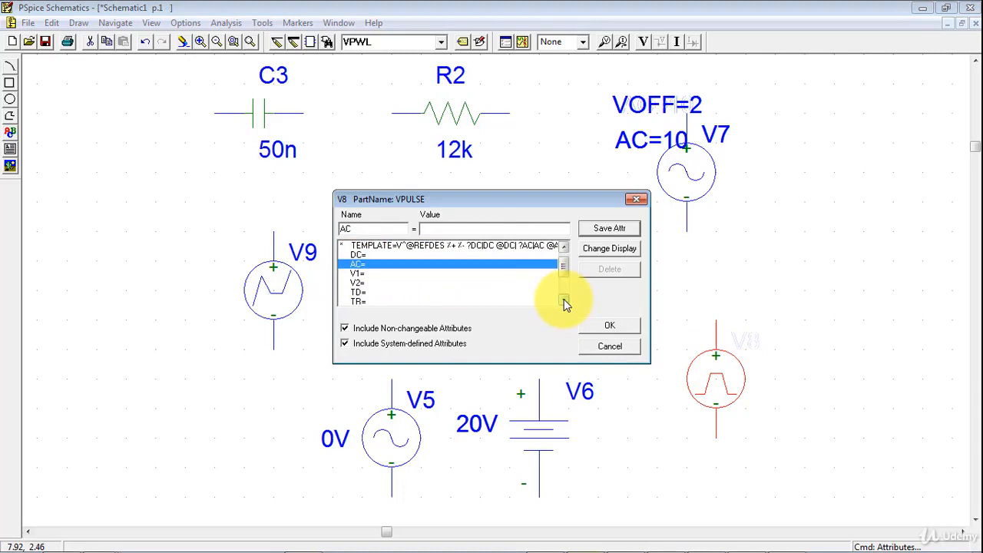
{"action": "left_click", "coordinate": [564, 302]}
{"action": "left_click", "coordinate": [361, 265]}
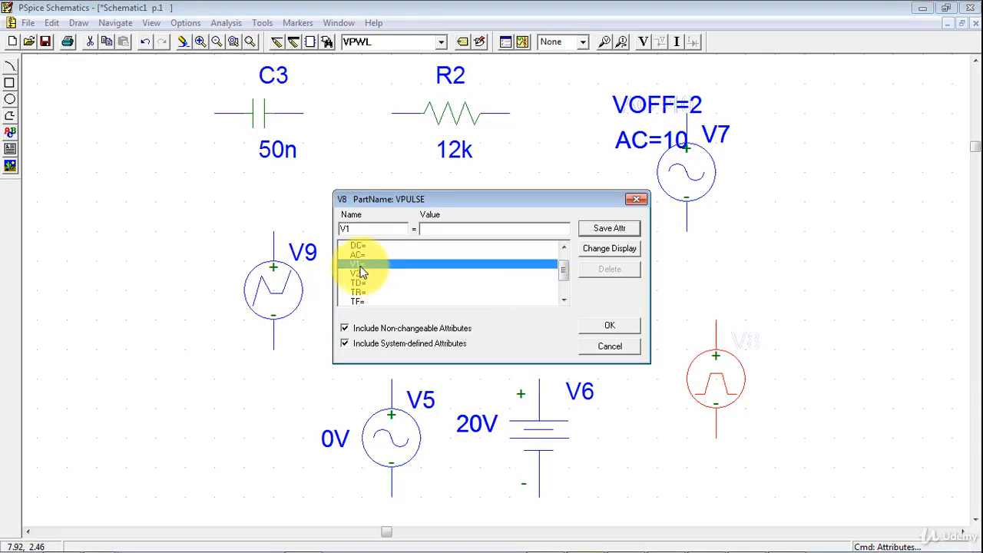
{"action": "left_click", "coordinate": [362, 275]}
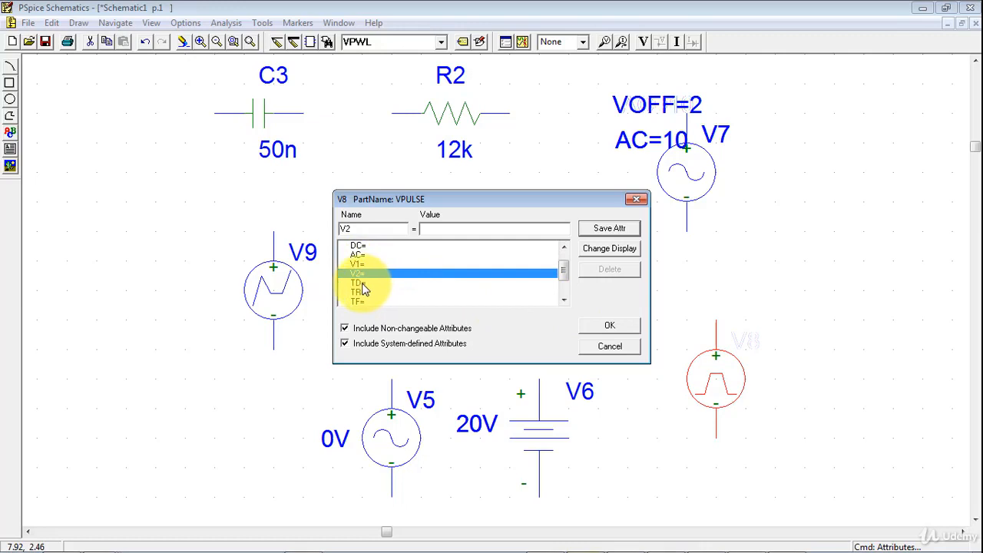
- Examine V8's pulse timing attributes TD, TR, TF, PW and PER
{"action": "left_click", "coordinate": [365, 282]}
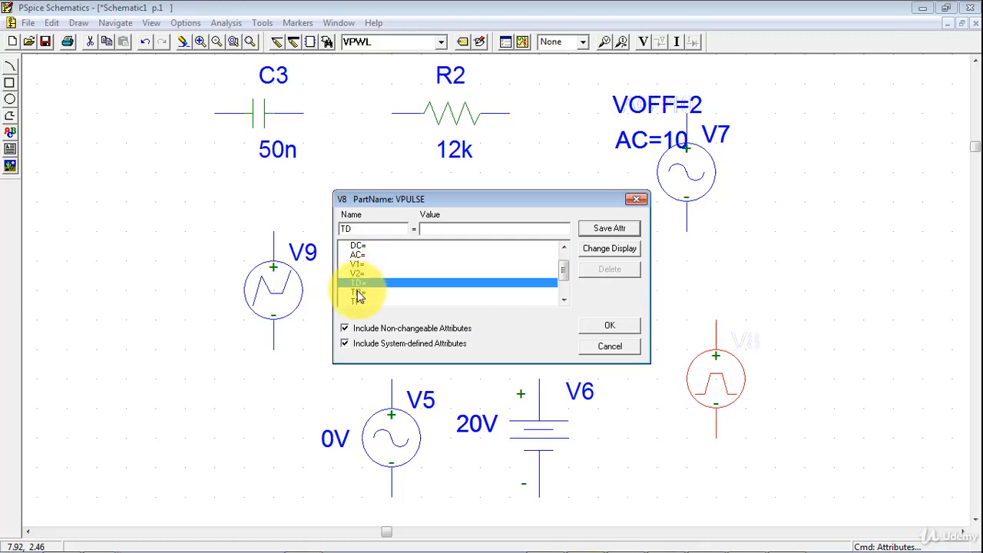
{"action": "left_click", "coordinate": [362, 293]}
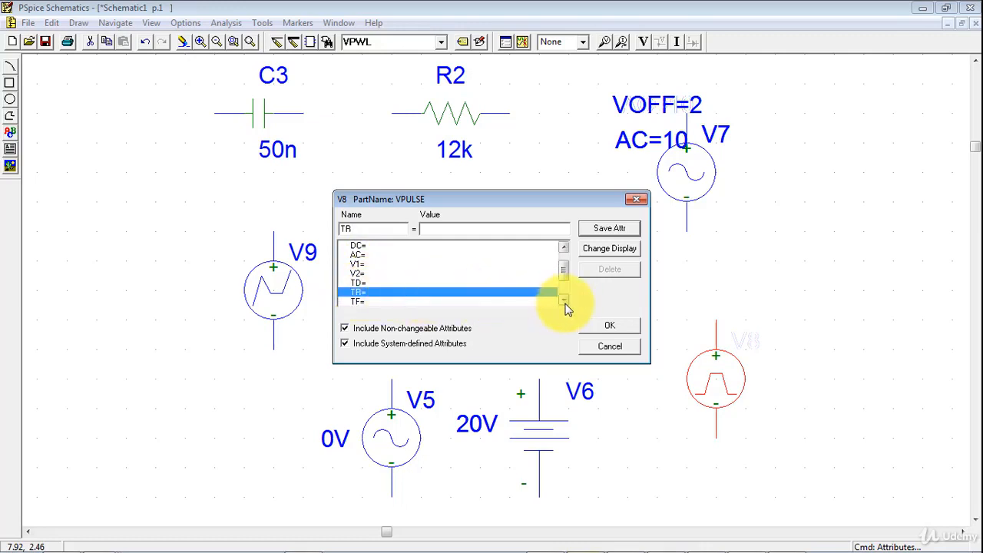
{"action": "left_click", "coordinate": [565, 300]}
{"action": "left_click", "coordinate": [361, 293]}
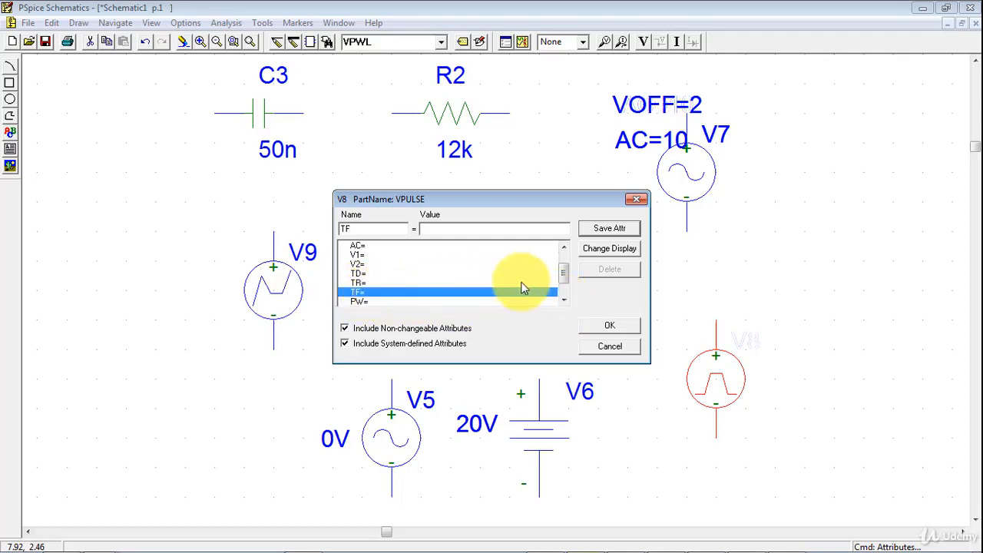
{"action": "left_click", "coordinate": [564, 300]}
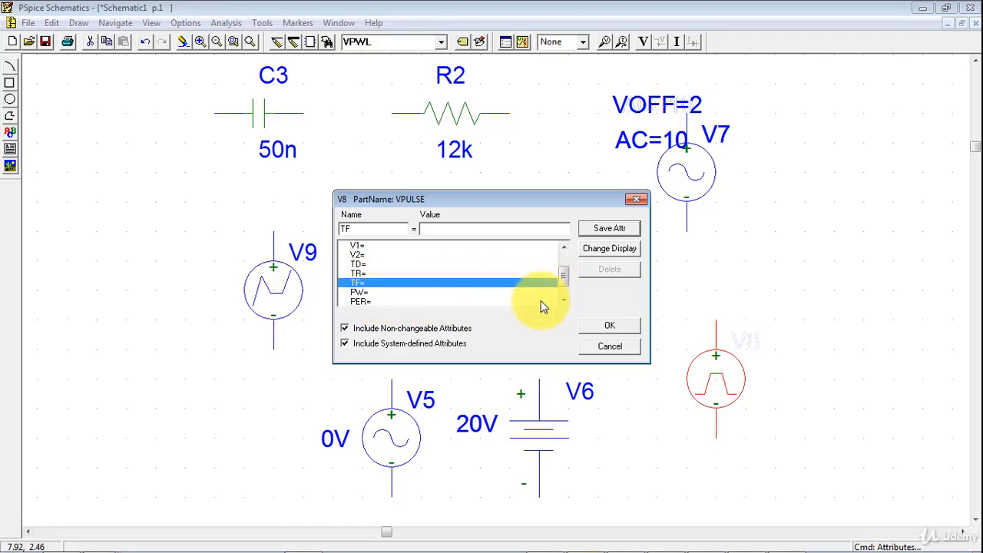
{"action": "left_click", "coordinate": [377, 292]}
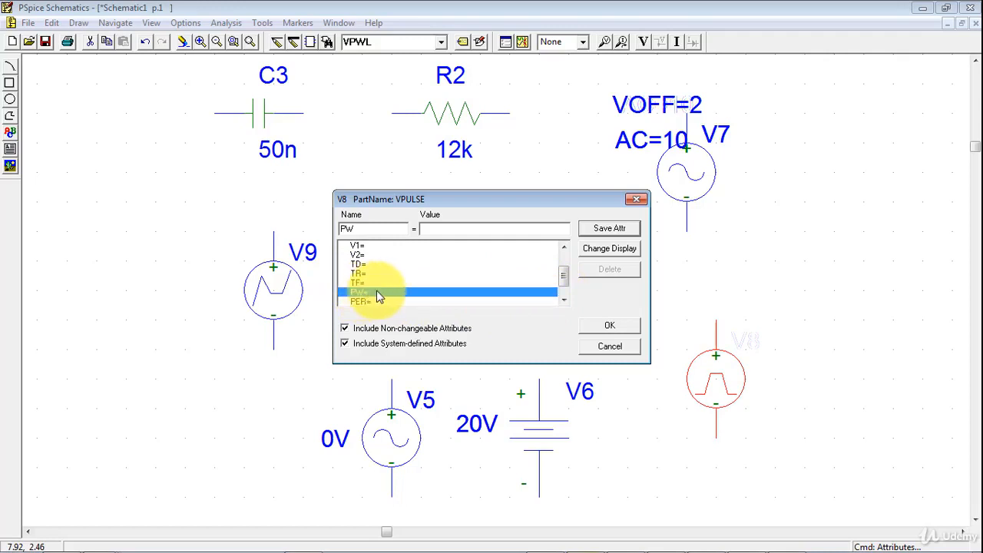
{"action": "left_click", "coordinate": [375, 302]}
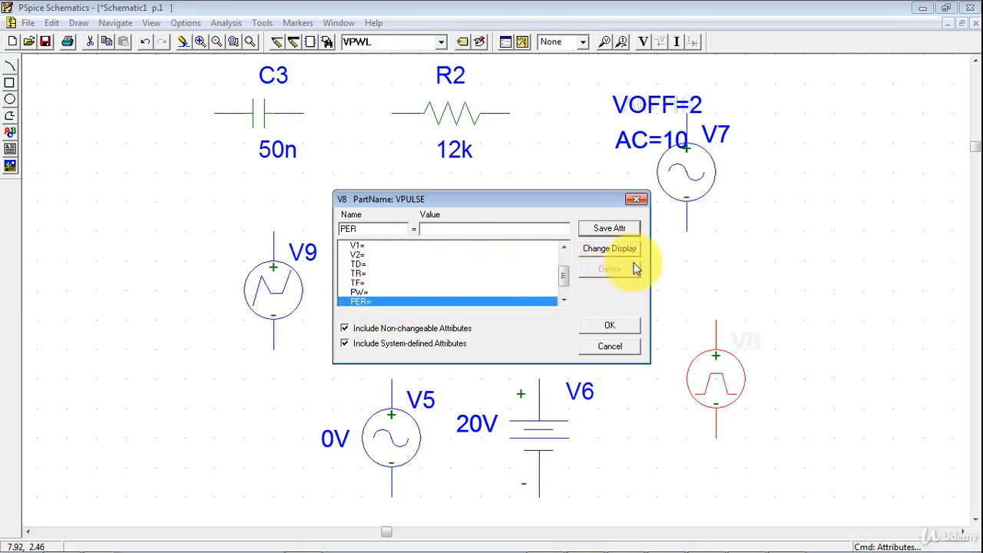
- Check the display options of V8's PER attribute and leave V8's attributes without saving changes
{"action": "left_click", "coordinate": [595, 249]}
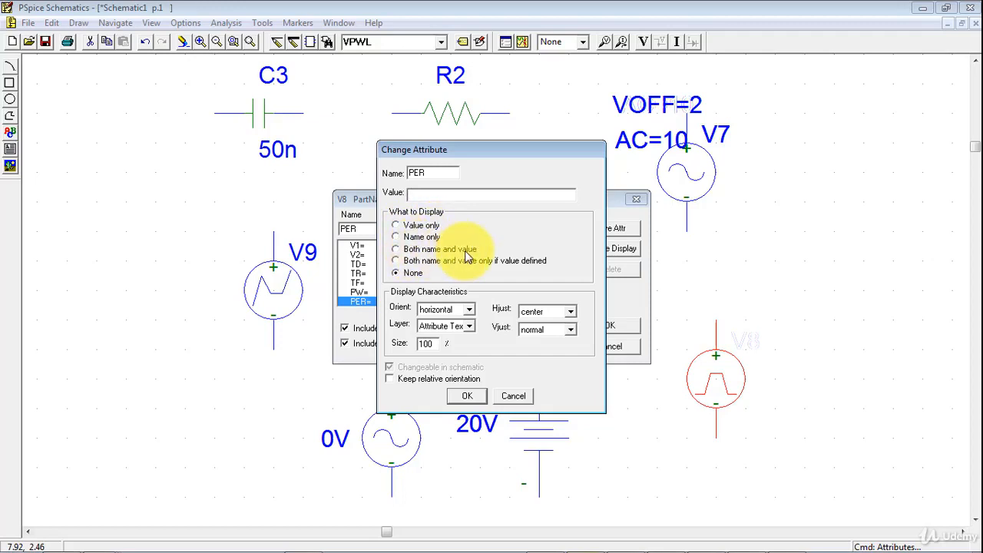
{"action": "left_click", "coordinate": [513, 395]}
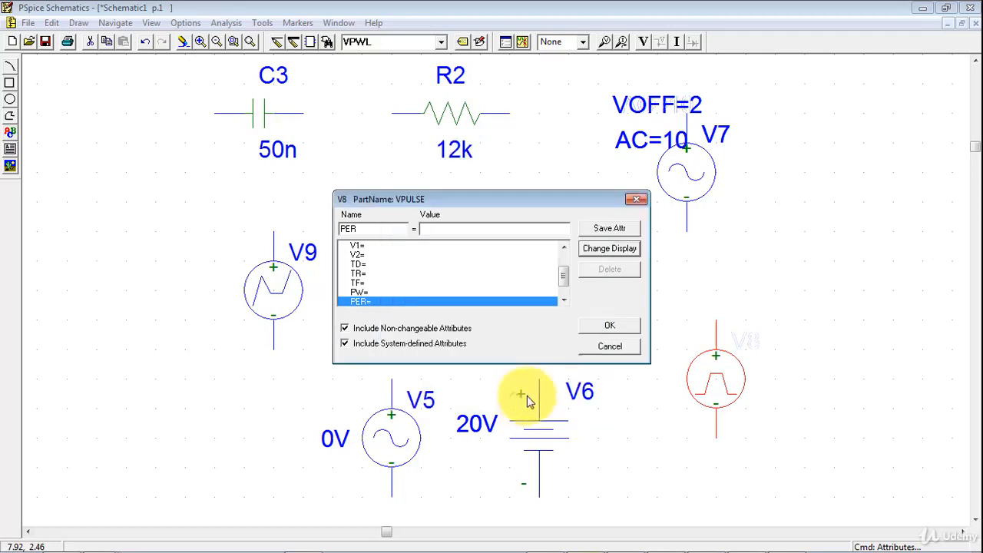
{"action": "left_click", "coordinate": [612, 346]}
- Open piecewise-linear source V9's part attributes and examine its DC, AC, T1 and V1 entries
{"action": "left_click", "coordinate": [285, 300]}
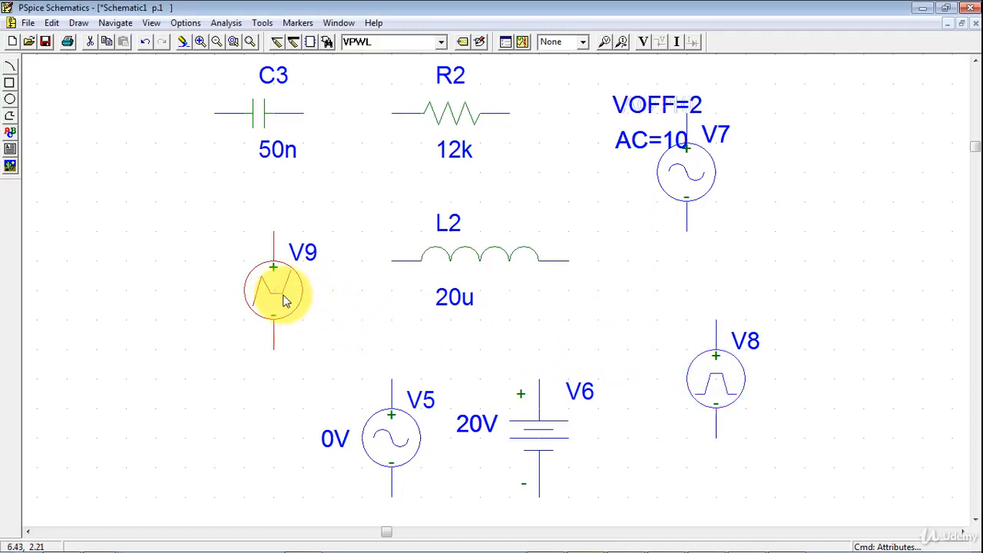
{"action": "double_click", "coordinate": [283, 295]}
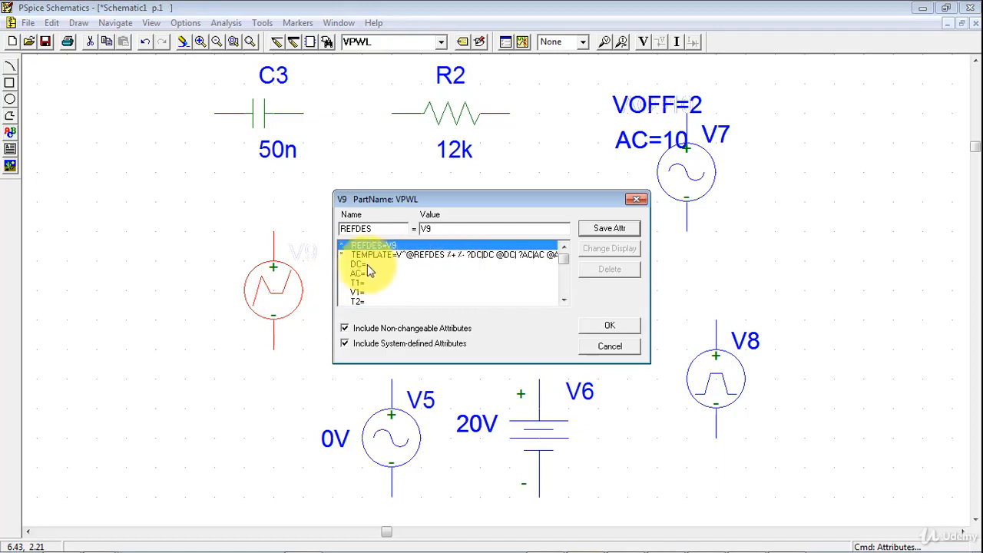
{"action": "left_click", "coordinate": [355, 265]}
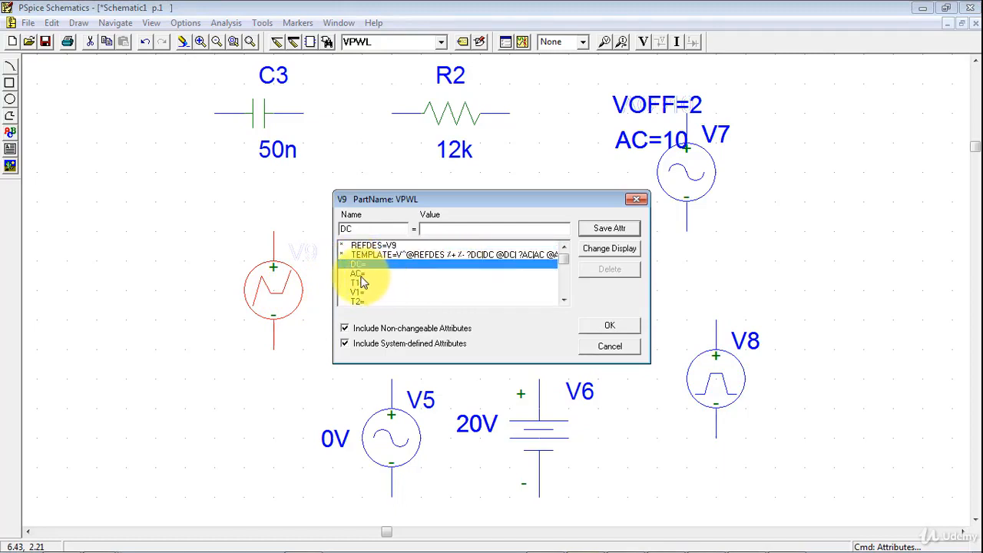
{"action": "left_click", "coordinate": [360, 275]}
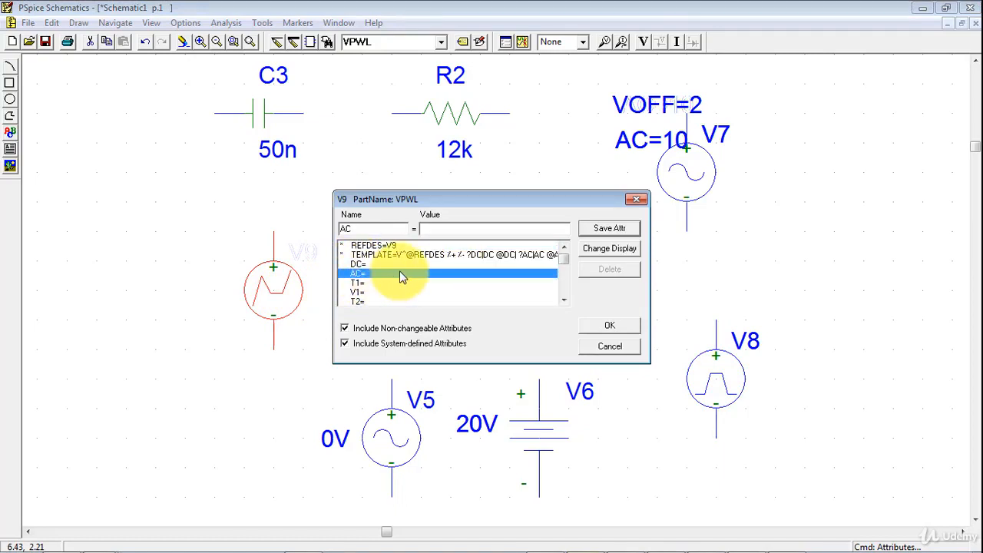
{"action": "left_click", "coordinate": [359, 283]}
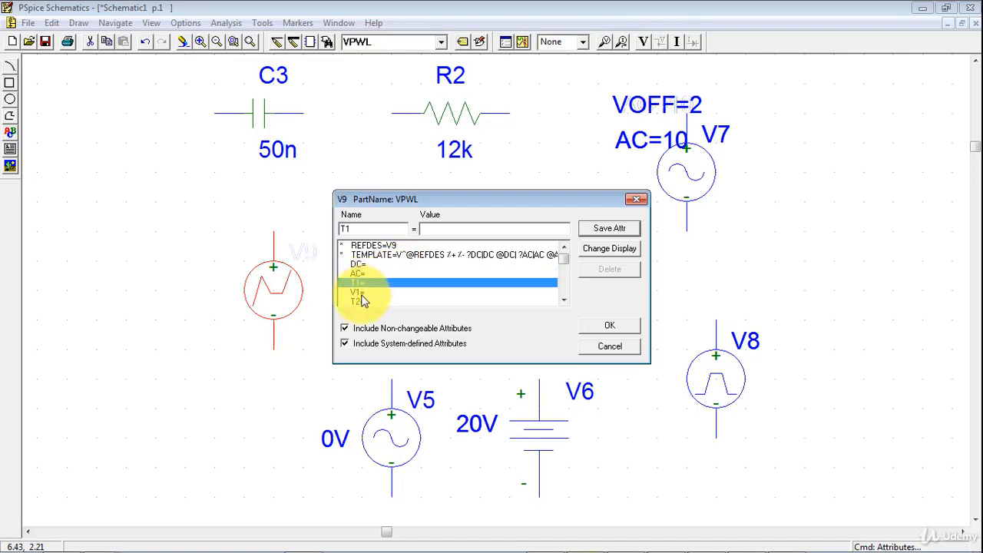
{"action": "left_click", "coordinate": [359, 292]}
- Examine V9's next time and voltage attributes, including T2, V2 and V3
{"action": "left_click", "coordinate": [564, 300]}
{"action": "double_click", "coordinate": [564, 300]}
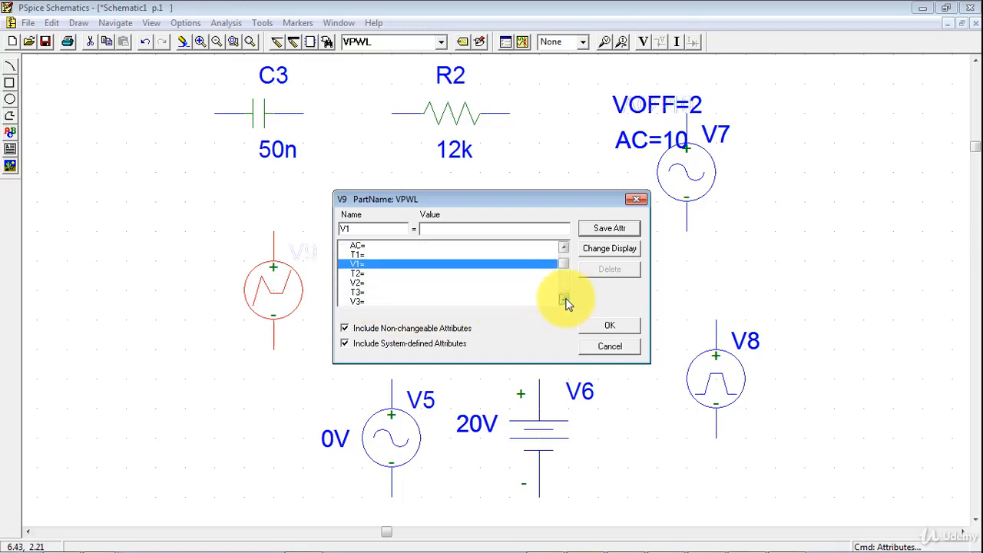
{"action": "left_click", "coordinate": [565, 300]}
{"action": "left_click", "coordinate": [353, 263]}
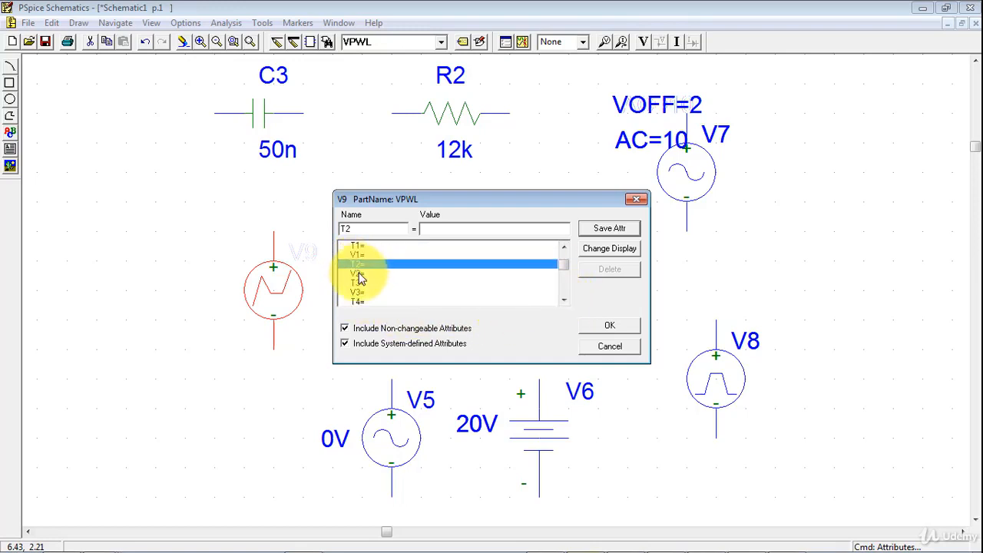
{"action": "left_click", "coordinate": [361, 275]}
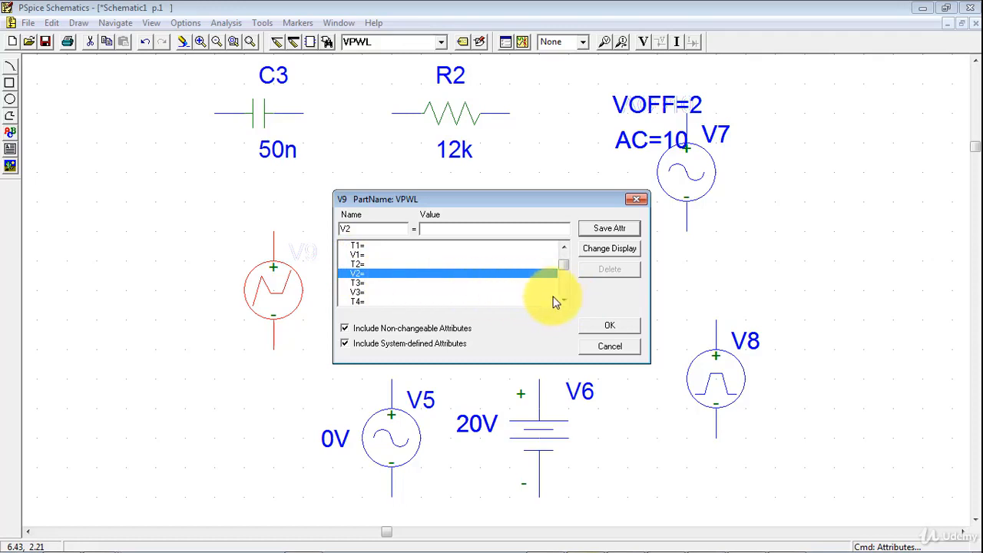
{"action": "left_click", "coordinate": [358, 293]}
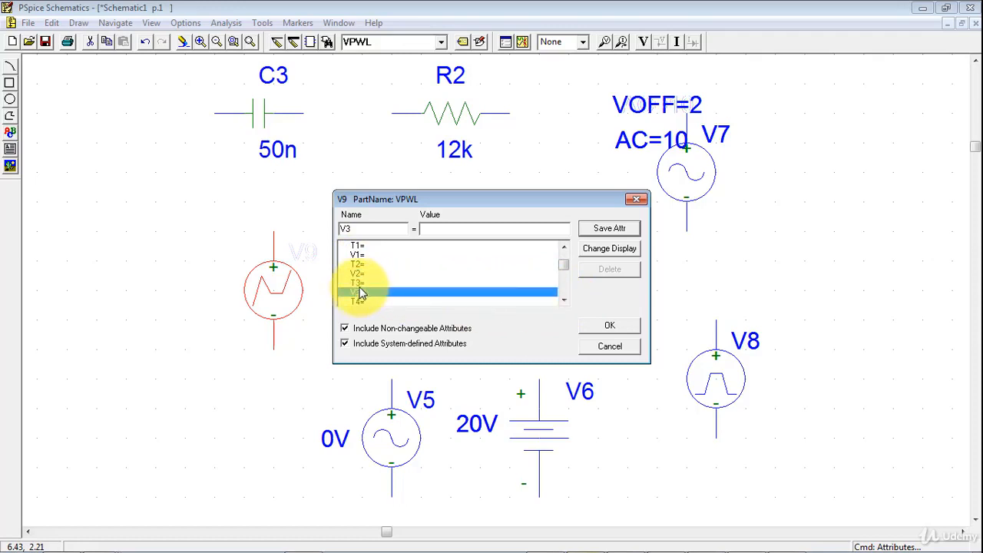
- Review V9's remaining time and voltage pairs up to T10 and V10, and close its attributes
{"action": "double_click", "coordinate": [564, 300]}
{"action": "double_click", "coordinate": [565, 301]}
{"action": "double_click", "coordinate": [565, 300]}
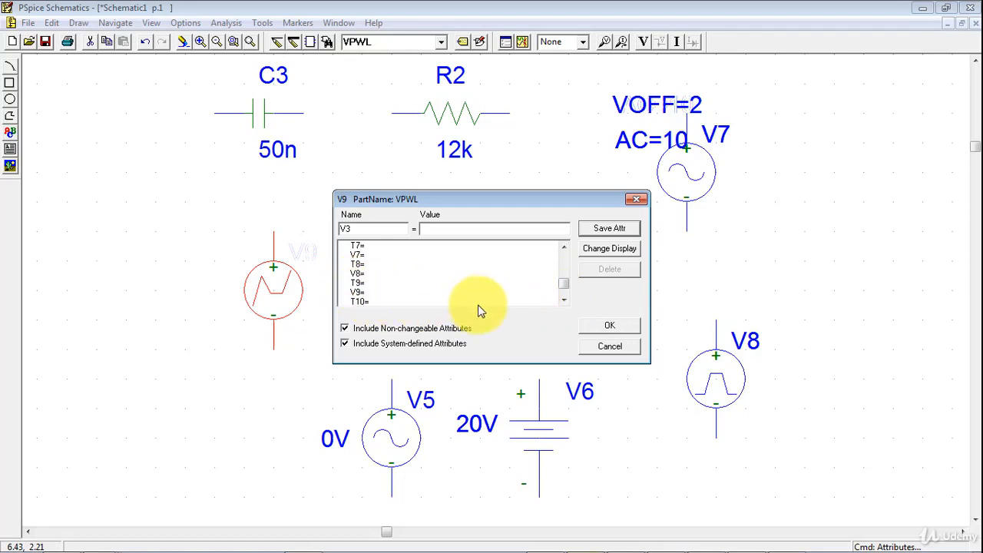
{"action": "double_click", "coordinate": [564, 301]}
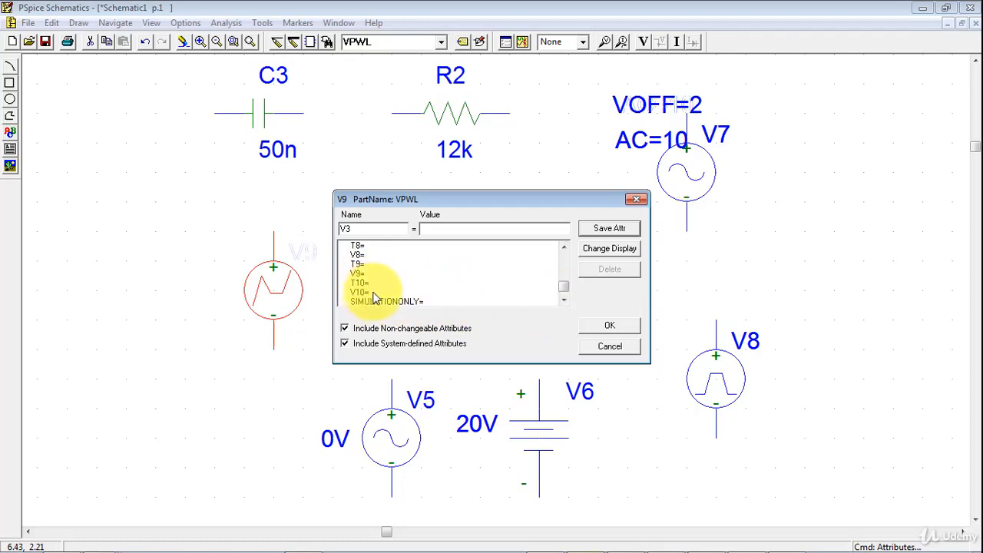
{"action": "left_click", "coordinate": [606, 328]}
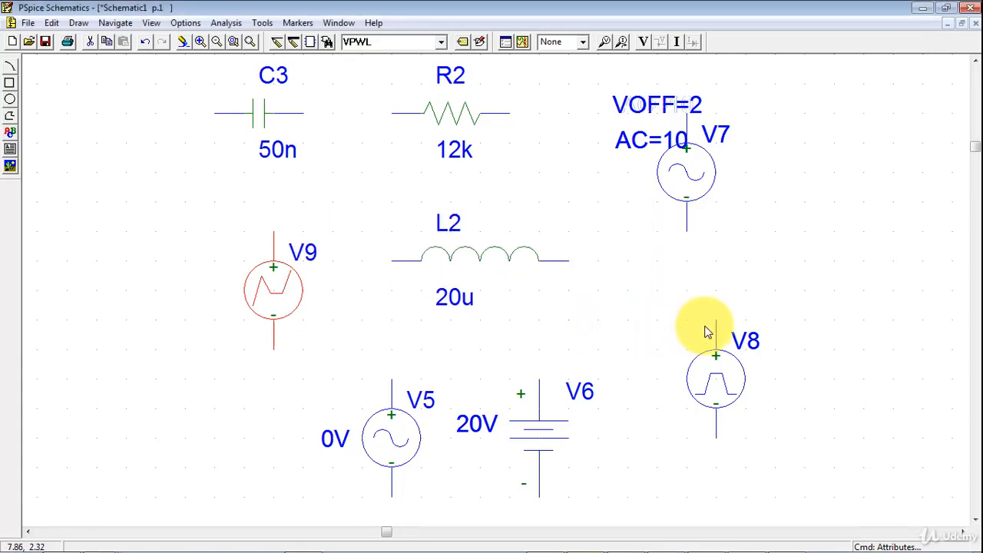